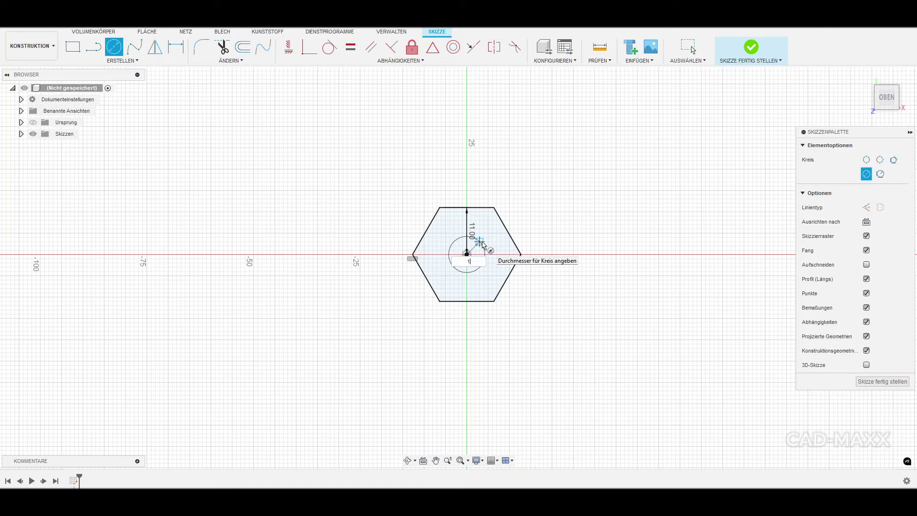
Draw a 14 mm diameter circle at the centre of the hexagon and finish the sketch
text(4)
key(Return)
click(751, 47)
Extrude the profile between the hexagon and the circle 22 mm upward as a new body
key(e)
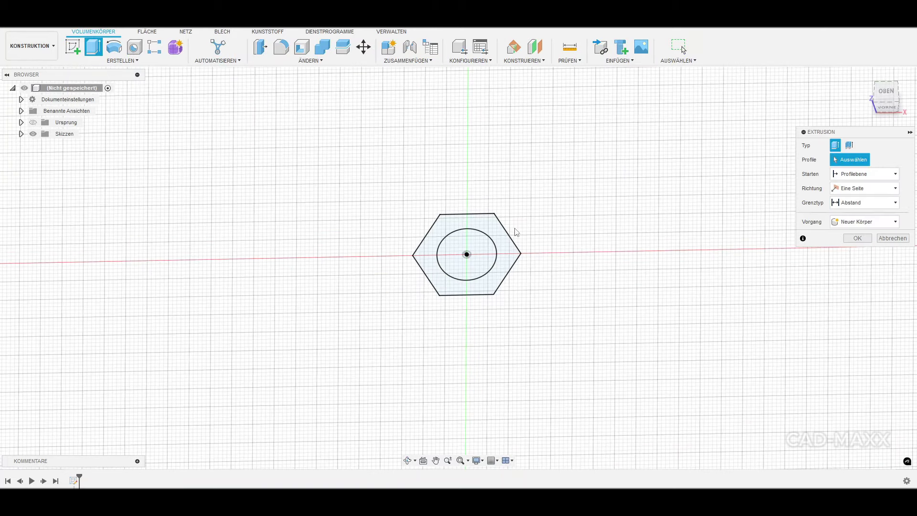
click(503, 234)
key(Return)
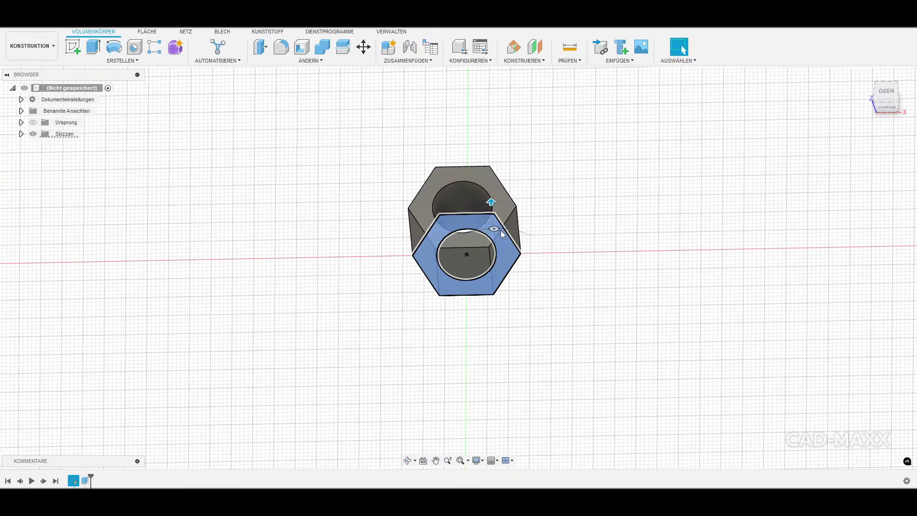
shift+middle_drag(503, 233, 501, 212)
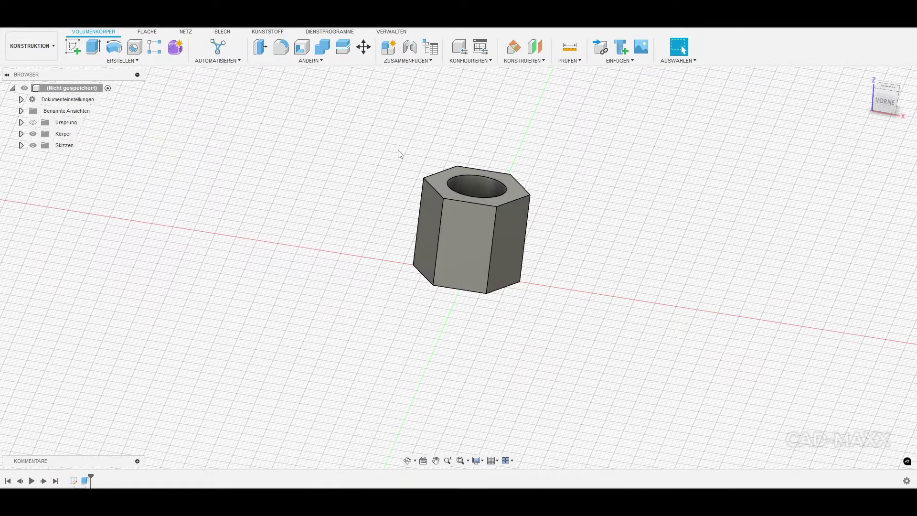
Start a sketch on the vertical front origin plane and project the body's three front-facing side faces into it
click(73, 47)
mouse_move(495, 265)
shift+middle_down()
mouse_move(505, 243)
mouse_move(489, 274)
shift+middle_up()
click(489, 274)
mouse_move(450, 211)
middle_down()
mouse_move(466, 248)
mouse_move(461, 254)
middle_up()
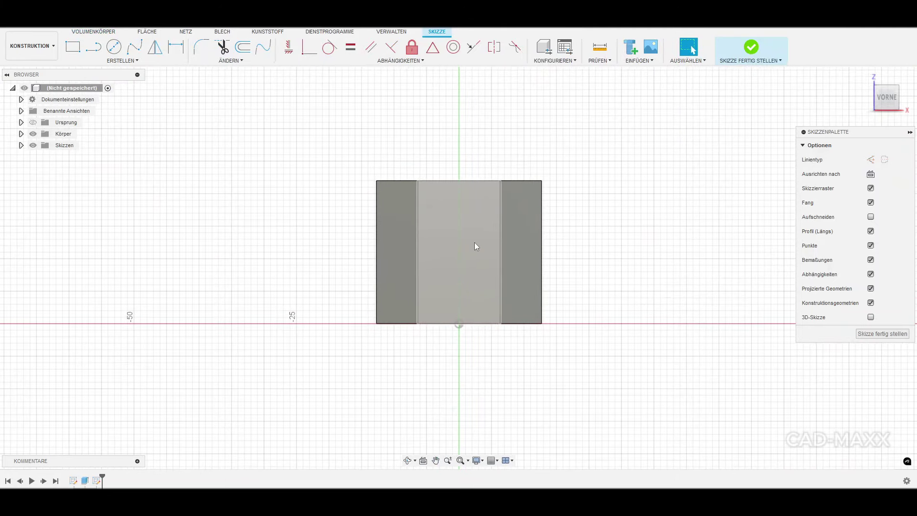
key(p)
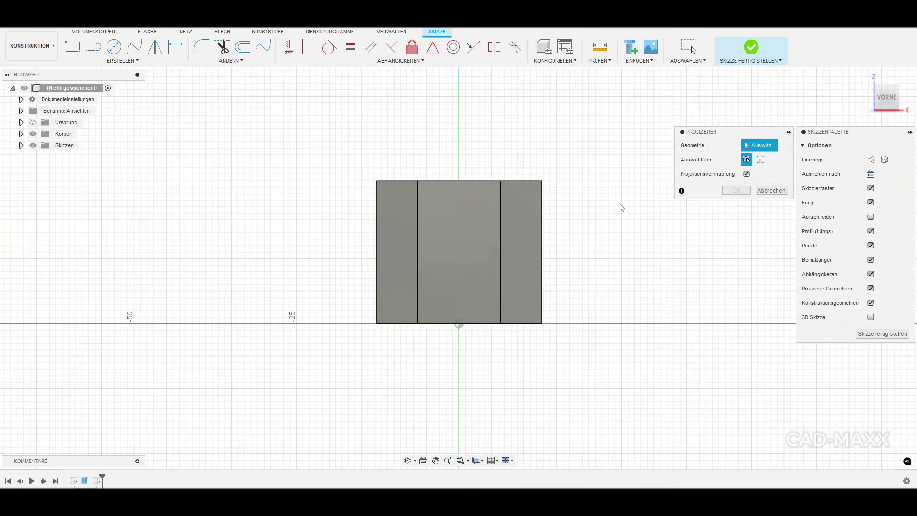
click(521, 239)
click(470, 233)
click(416, 191)
key(Return)
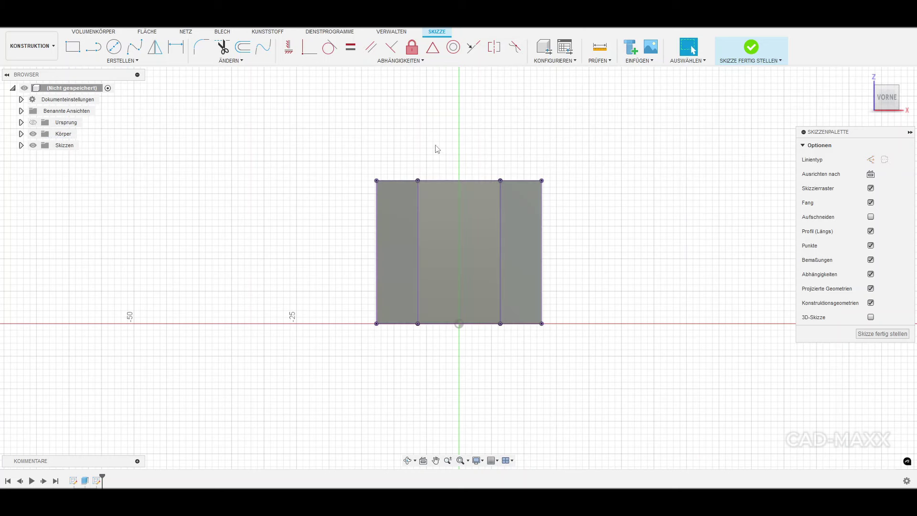
Draw one slanted line across the upper right corner and another across the lower right corner of the projected outline
key(l)
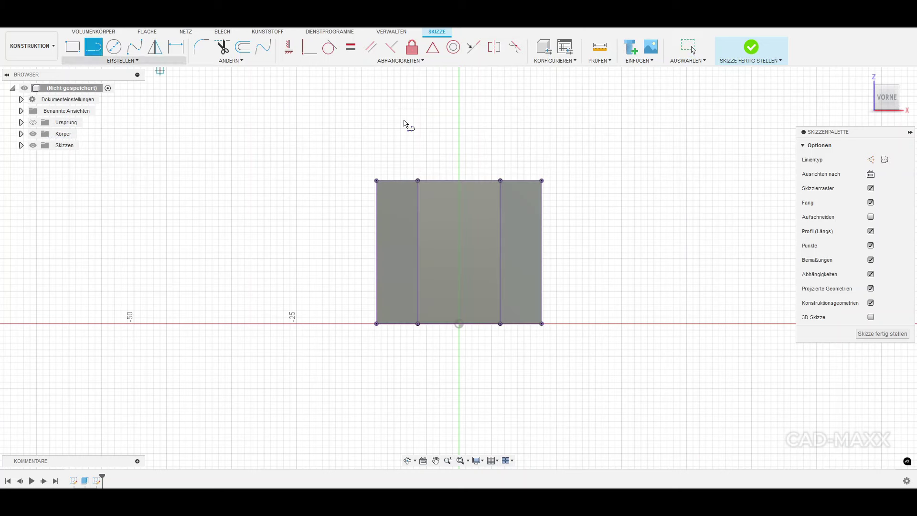
click(526, 179)
double_click(542, 223)
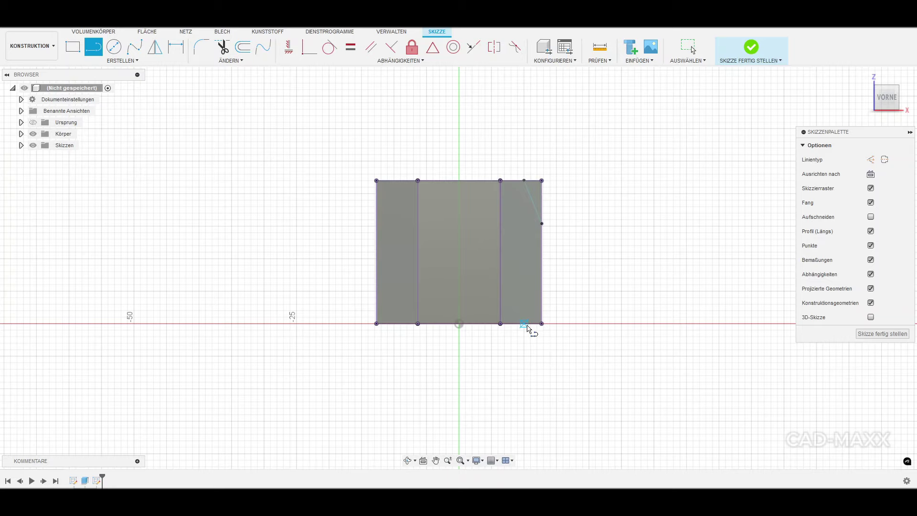
scroll(528, 329, up, 5)
key(Escape)
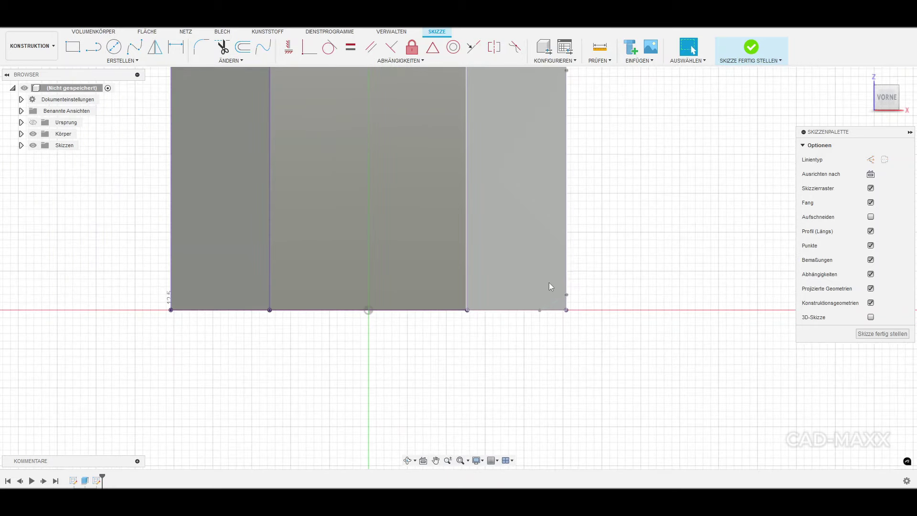
Dimension the lower corner line at 15° to the bottom edge and 1.5 mm horizontally from the outer corner
middle_drag(549, 282, 483, 260)
scroll(483, 260, up, 2)
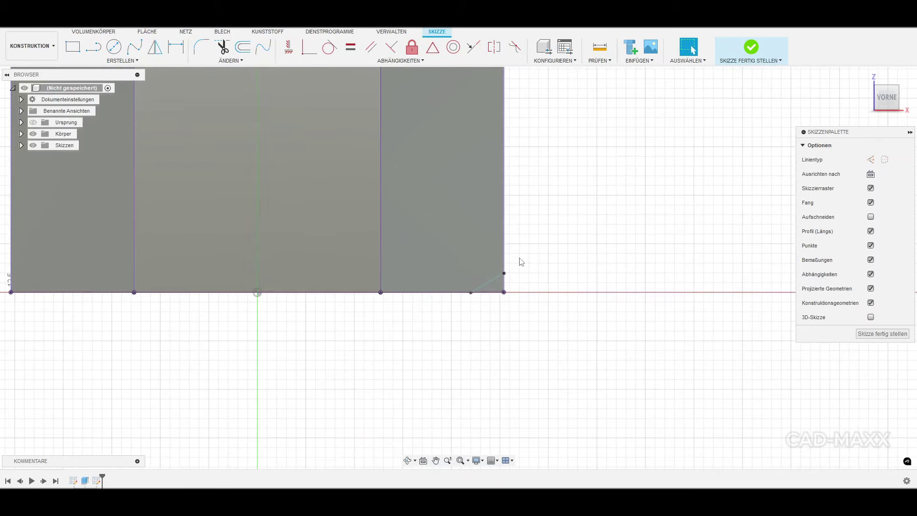
shift+click(494, 293)
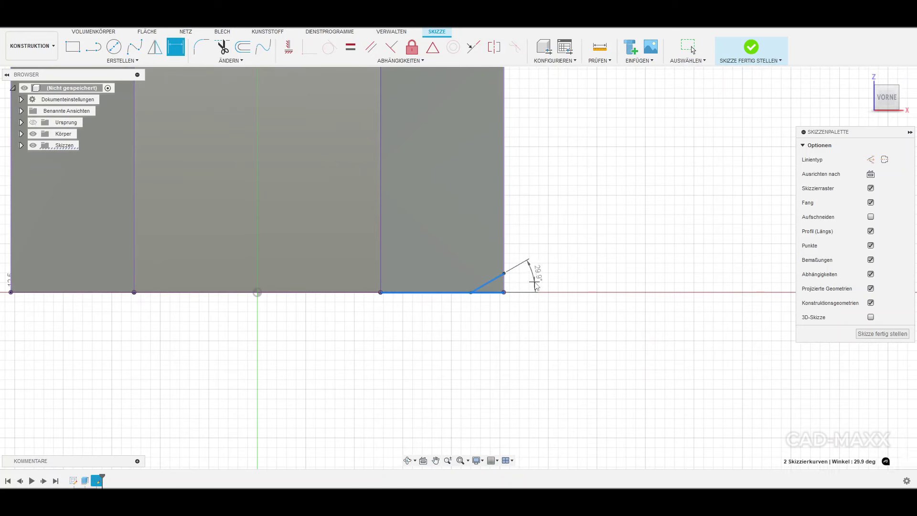
click(535, 284)
text(15)
key(Return)
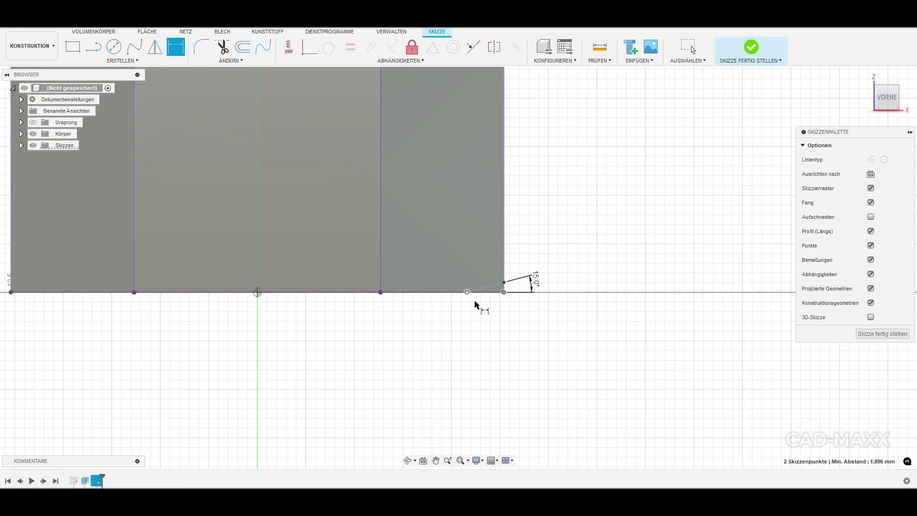
click(492, 318)
text(1.5)
key(Return)
Dimension the upper corner line at 30° to the vertical outer edge, starting 8 mm below the top corner
scroll(491, 315, down, 6)
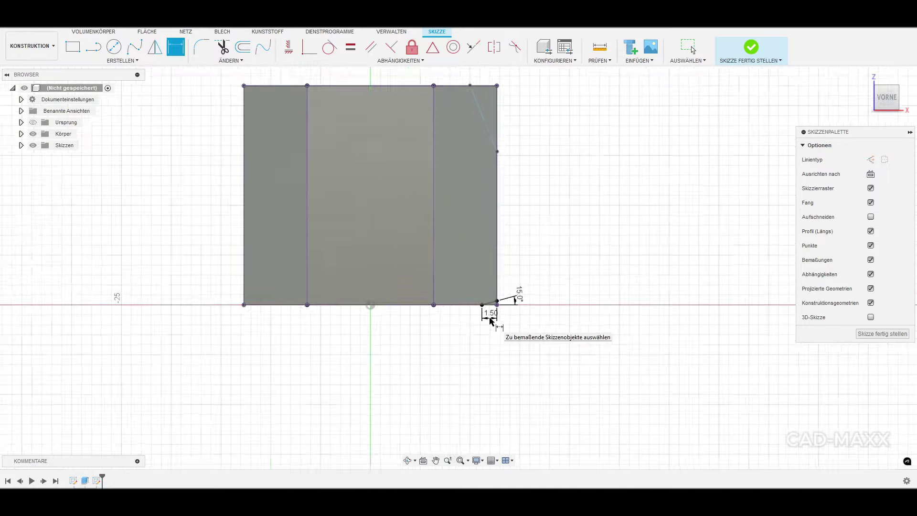
scroll(473, 225, up, 3)
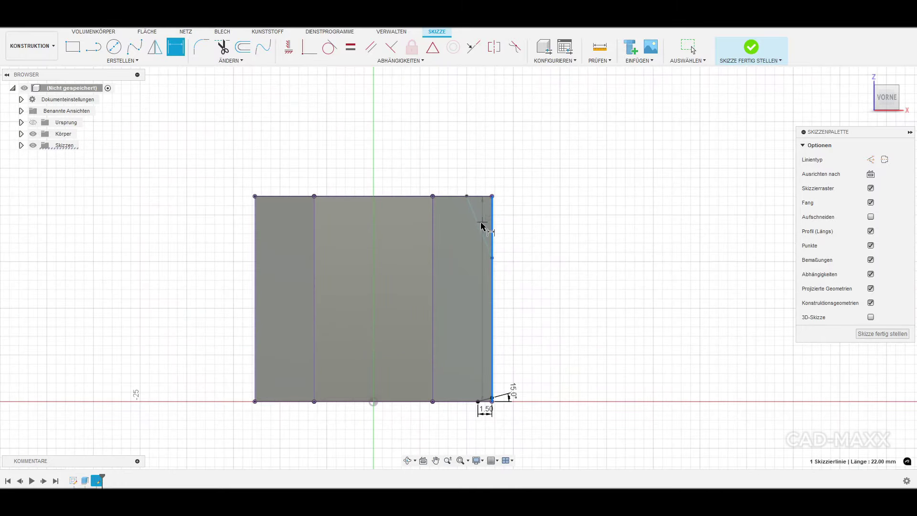
click(480, 227)
click(475, 176)
text(30)
key(Return)
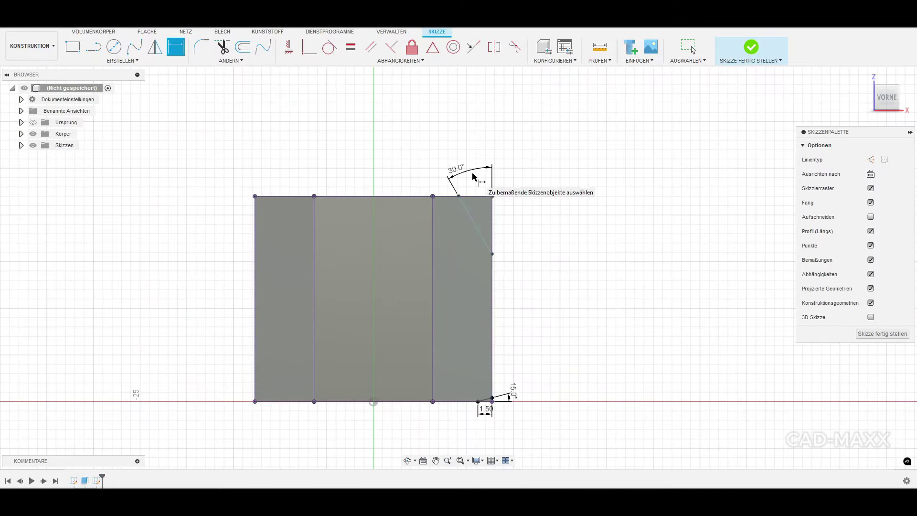
click(492, 196)
click(492, 253)
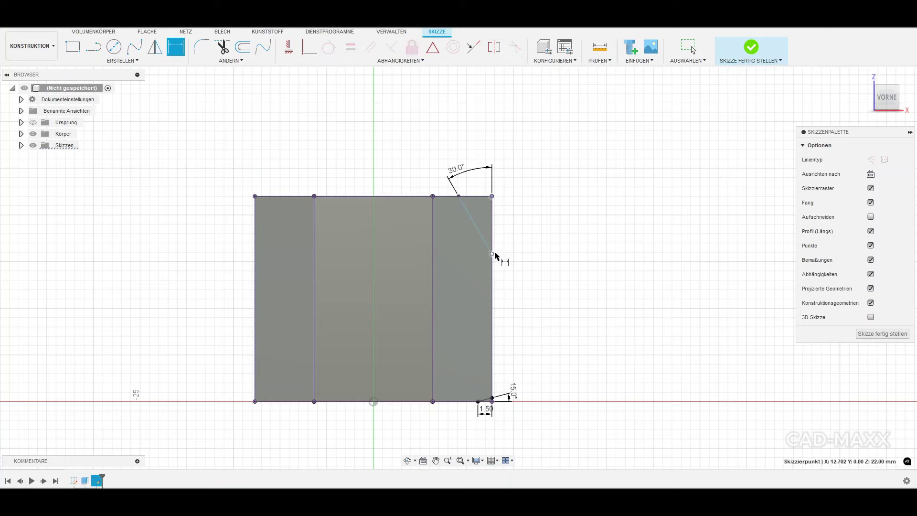
click(518, 232)
text(8)
key(Return)
scroll(545, 301, down, 5)
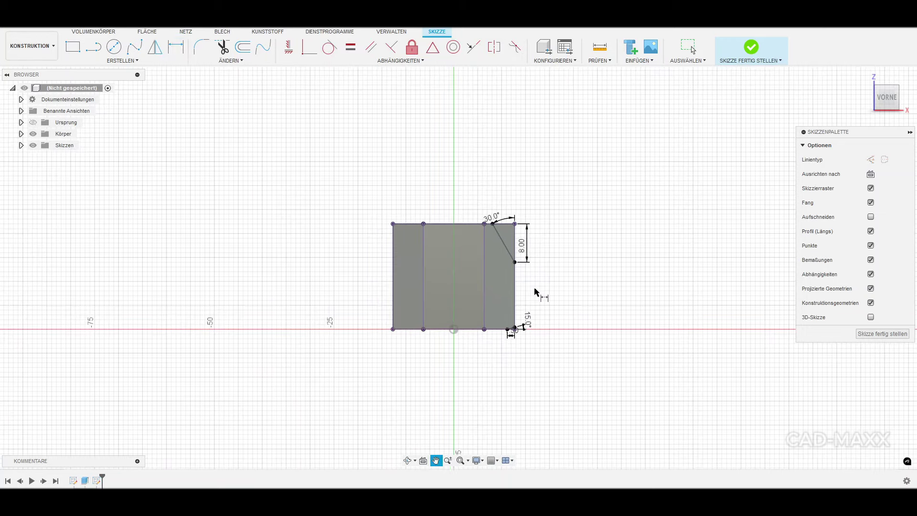
Draw a vertical centreline along the body's axis between the origin and a point above the top edge, and finish the sketch
key(l)
drag(588, 328, 453, 196)
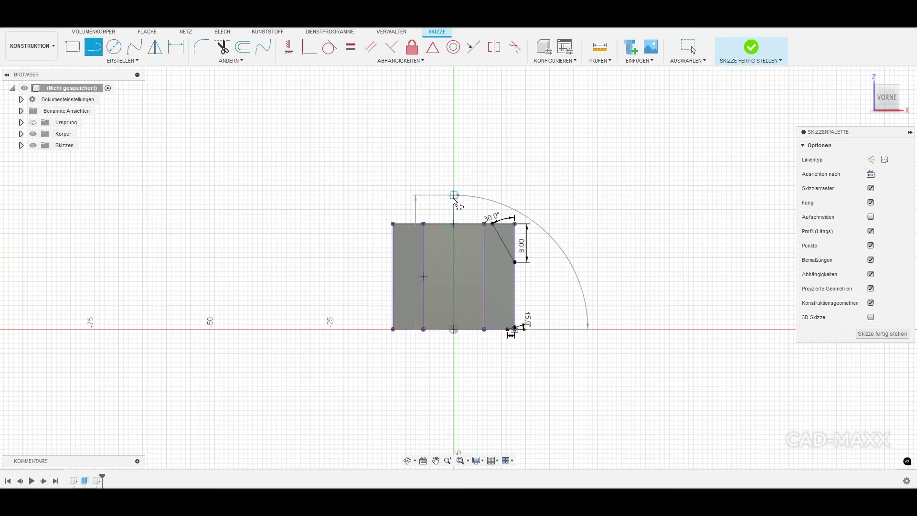
key(Escape)
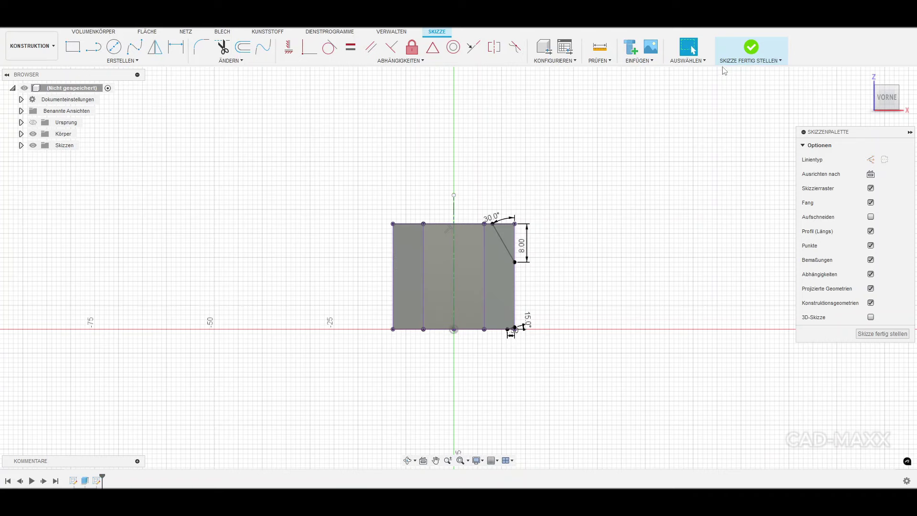
click(751, 48)
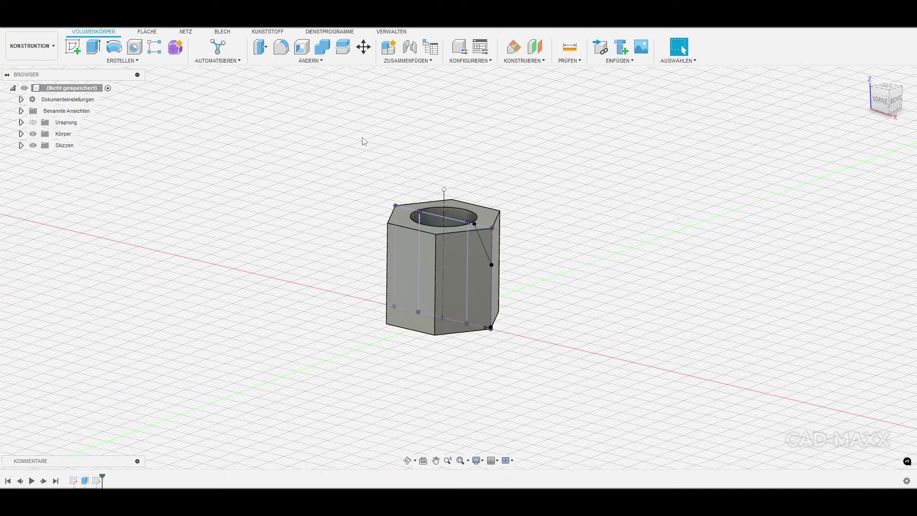
Revolve-cut the upper and lower corner profiles 360° around the vertical centreline to chamfer both ends of the nut
click(119, 48)
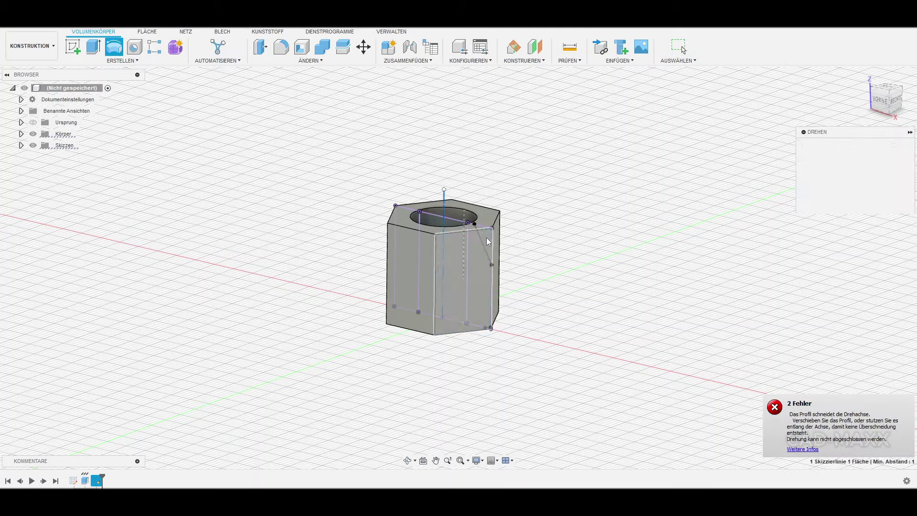
click(482, 231)
scroll(502, 308, up, 8)
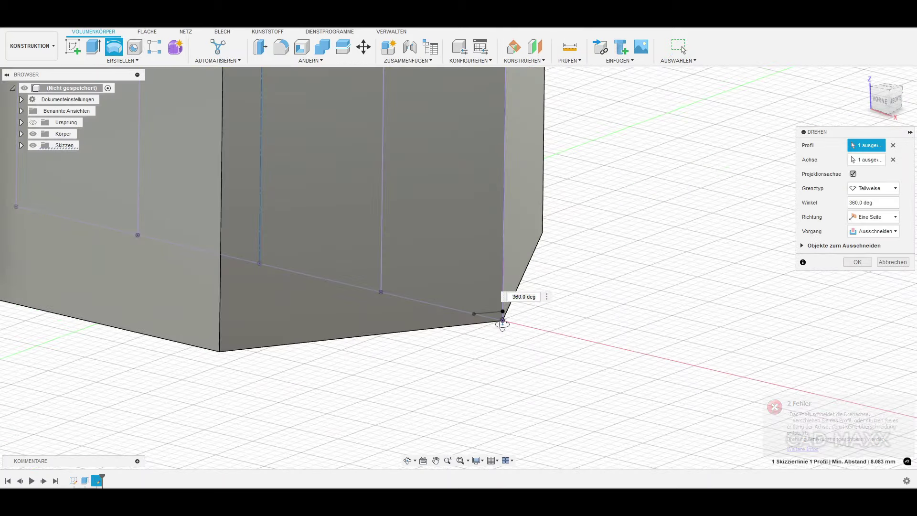
scroll(486, 320, up, 4)
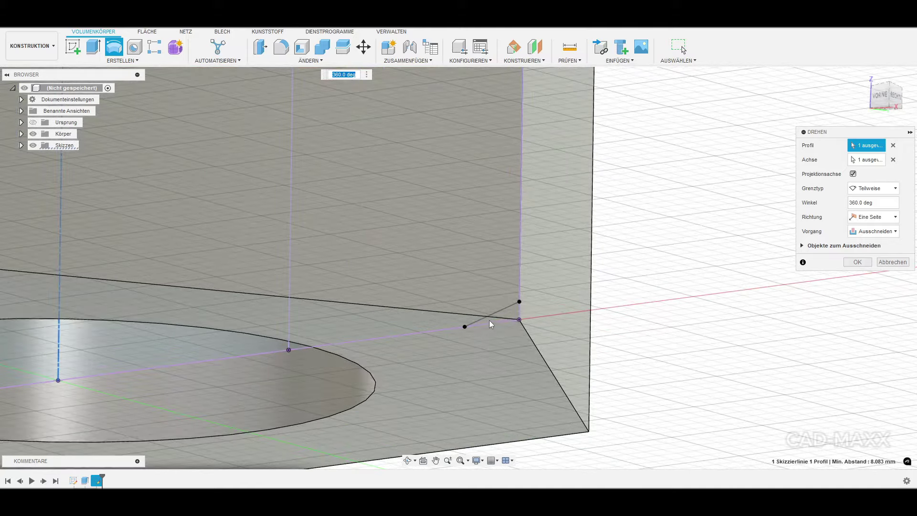
click(490, 325)
scroll(448, 317, down, 12)
shift+middle_drag(430, 244, 531, 293)
key(Return)
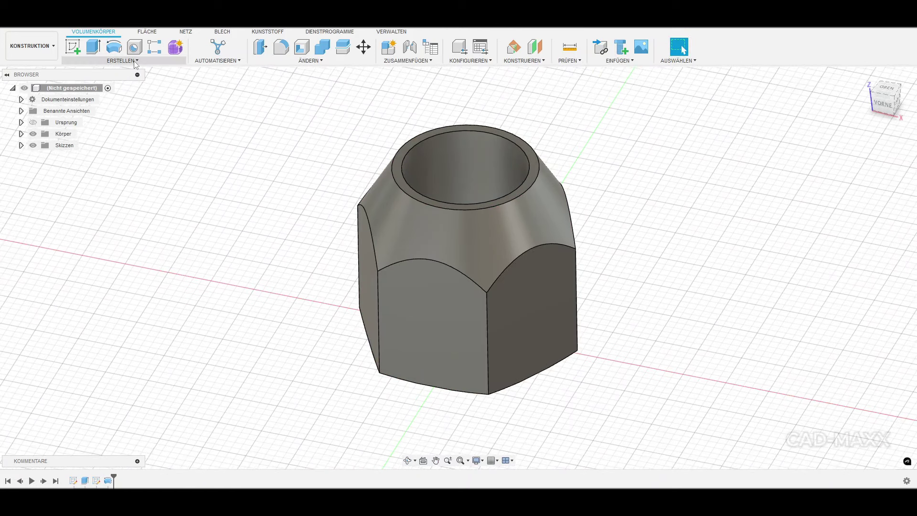
Add a full-length right-hand metric ISO thread M14x2, class 6H, to the bore
click(135, 64)
click(84, 186)
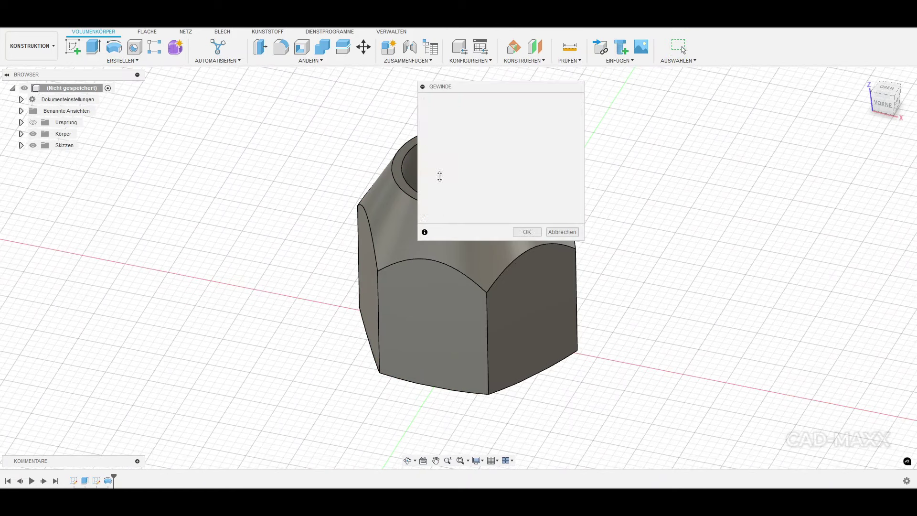
click(411, 183)
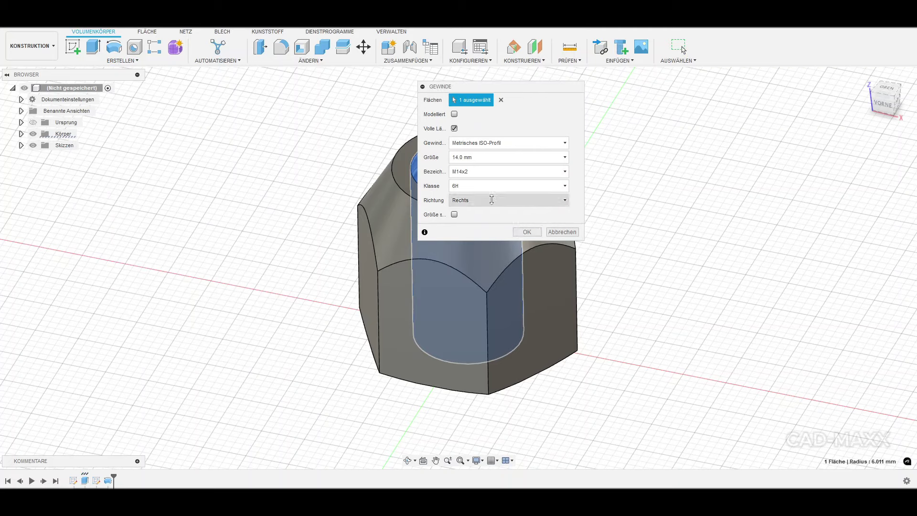
click(527, 232)
Start a sketch on the nut's top ring face and project the ring and conical faces into it
click(73, 46)
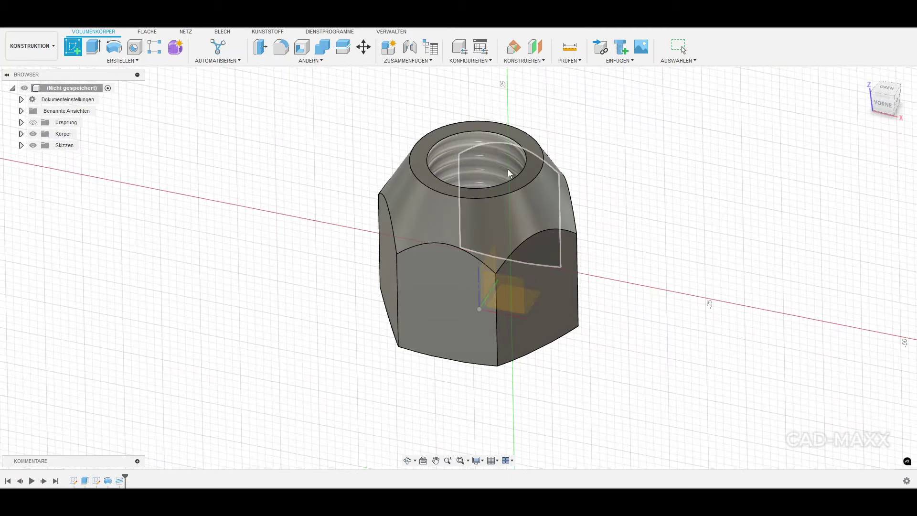
click(410, 184)
scroll(429, 260, up, 2)
middle_drag(432, 260, 492, 257)
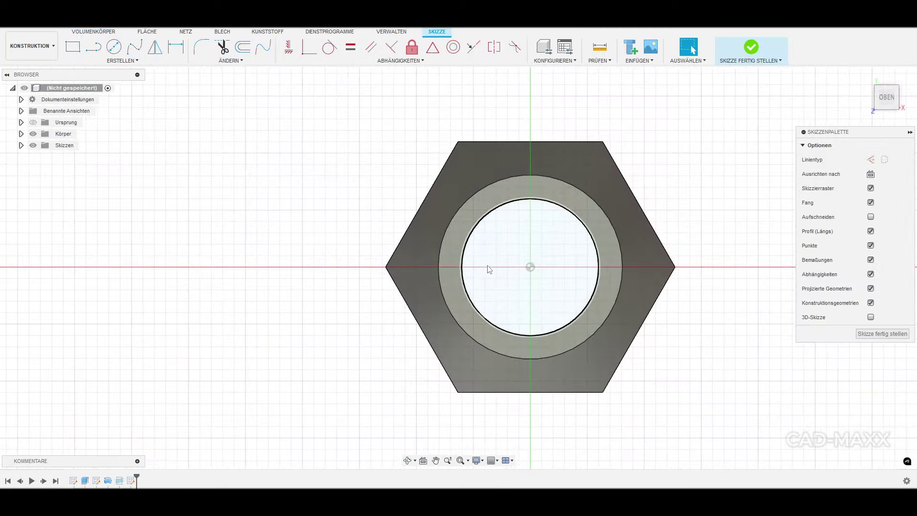
key(p)
click(416, 248)
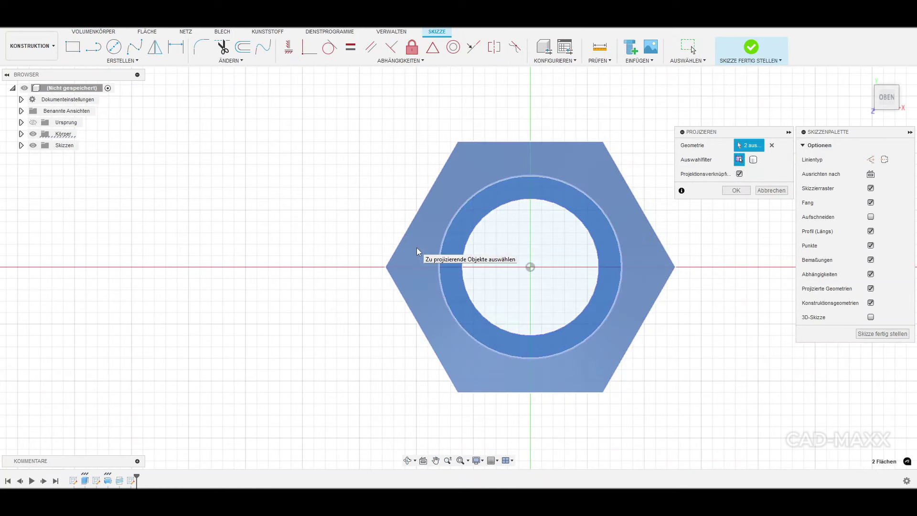
key(Return)
Draw two horizontal parallel lines from the hexagon's left edges to the bore circle, one on each side of the centre axis
click(95, 48)
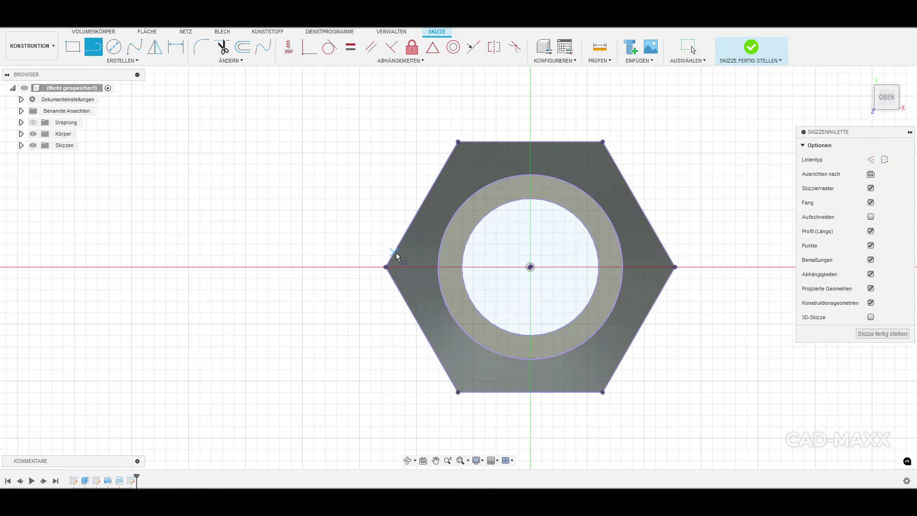
click(394, 252)
click(464, 252)
click(394, 281)
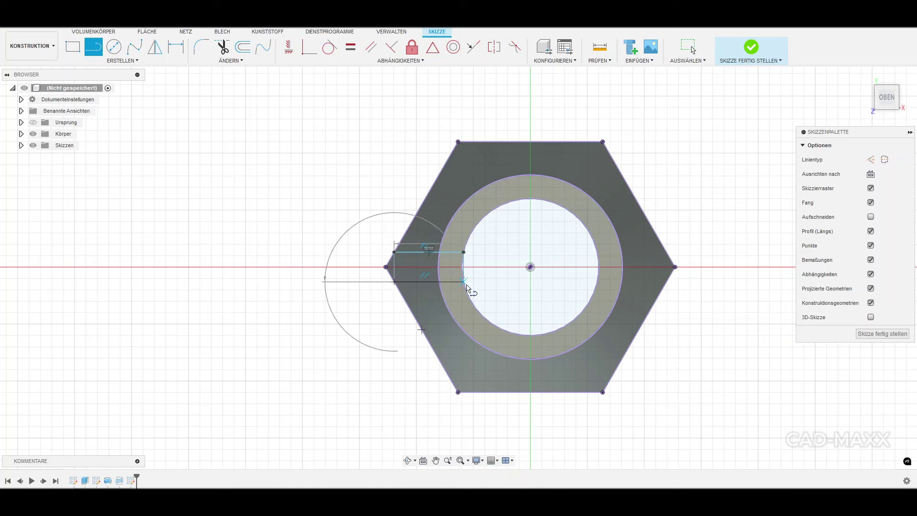
click(463, 282)
Dimension the upper horizontal line 0.5 mm from the centre point
key(d)
click(454, 252)
click(529, 267)
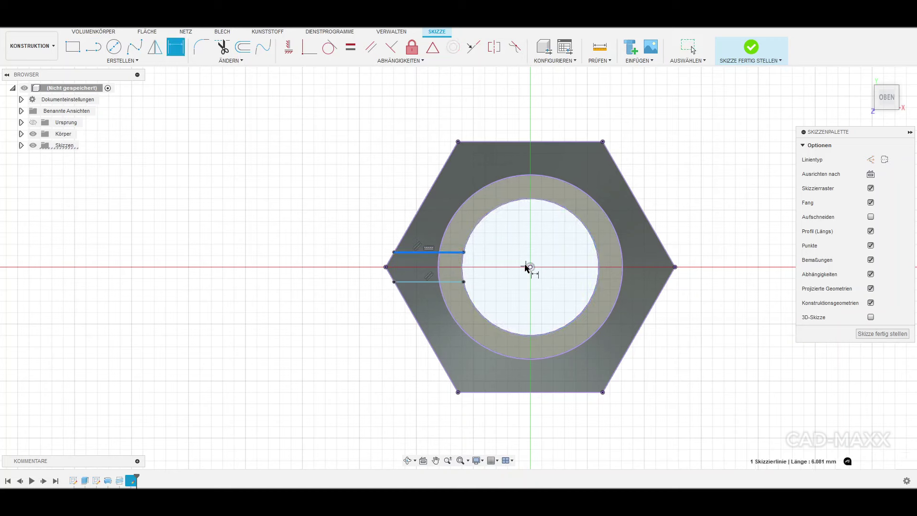
click(359, 259)
text(0.5)
key(Return)
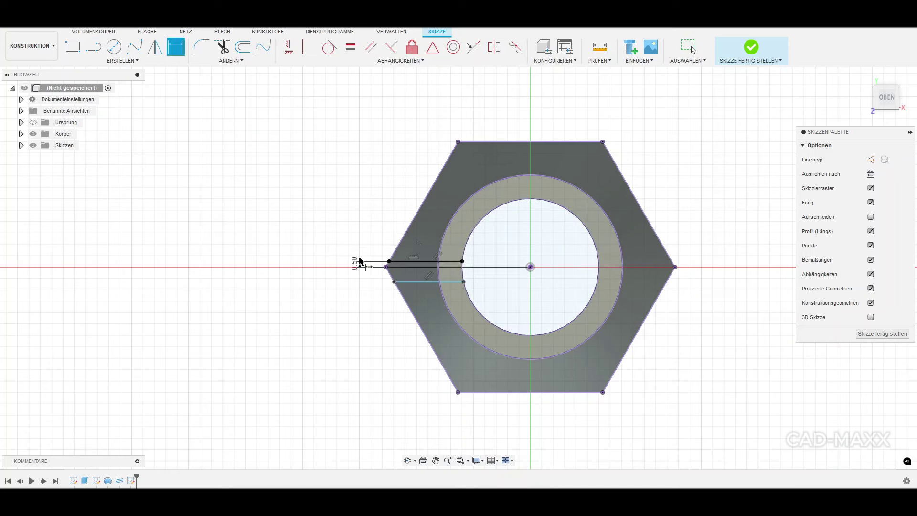
Dimension the lower horizontal line 0.5 mm from the centre point and finish the sketch
click(530, 267)
click(453, 282)
click(365, 279)
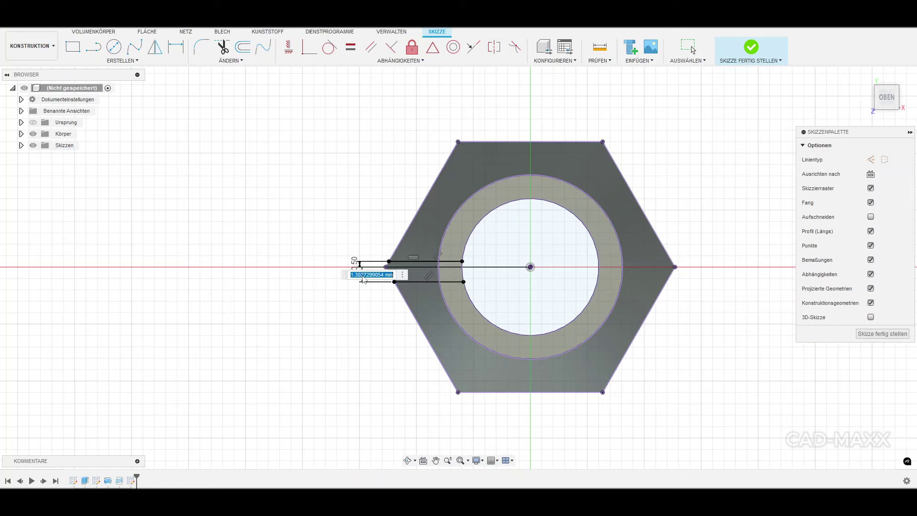
text(0,5)
key(Return)
click(751, 47)
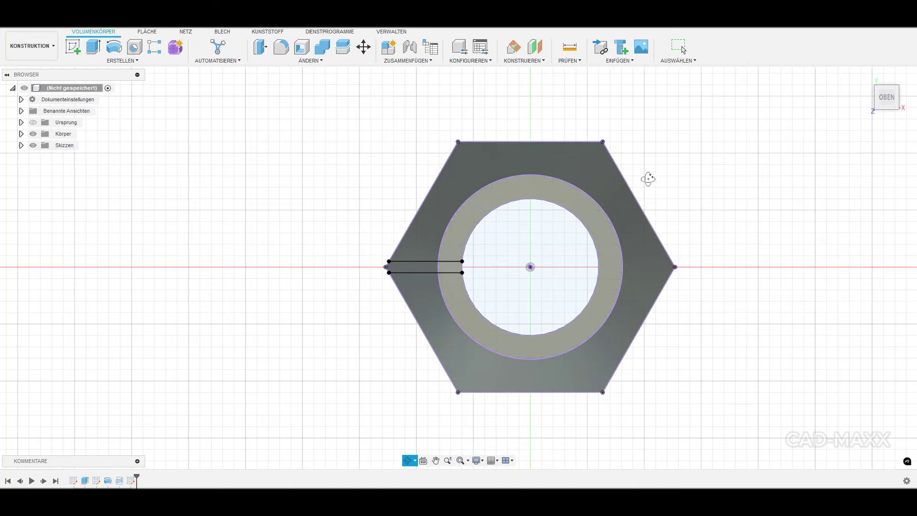
Extrude both slot profile areas downward to cut the radial slot into the nut's top
key(e)
click(422, 205)
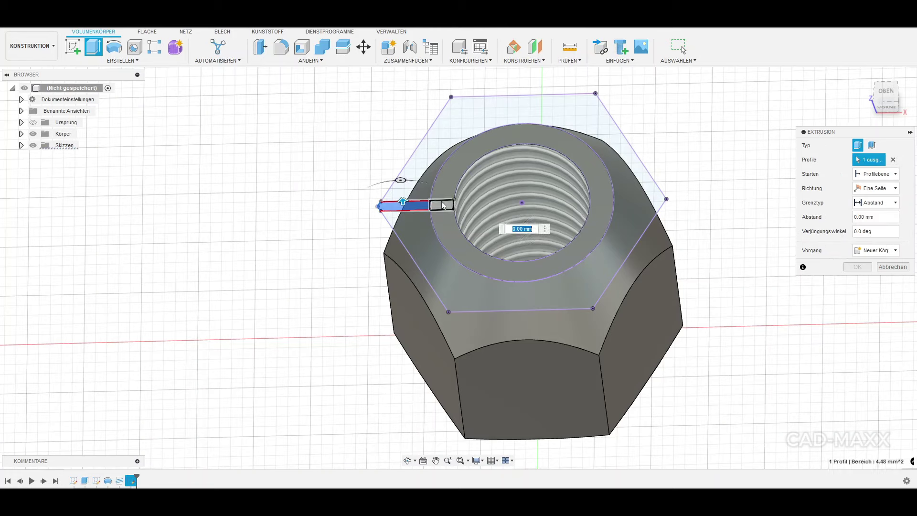
click(442, 206)
key(Return)
scroll(549, 265, down, 3)
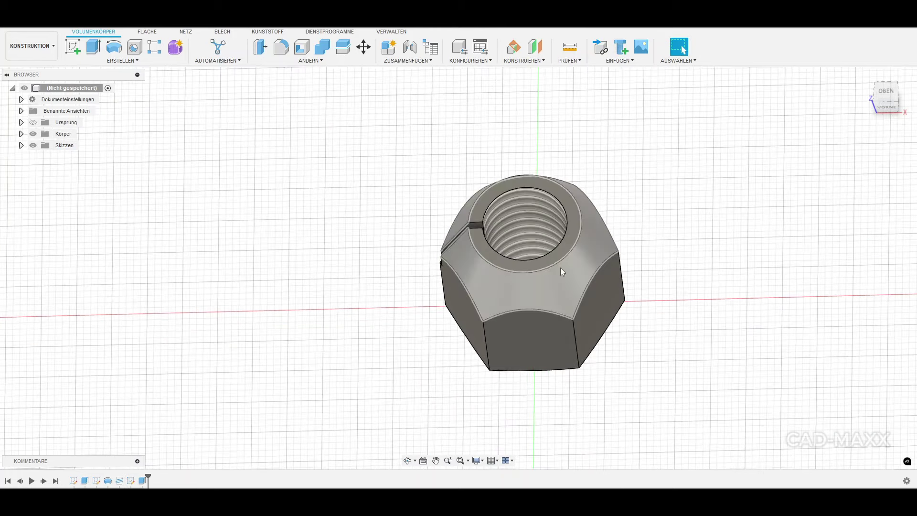
middle_drag(561, 268, 440, 242)
middle_drag(441, 241, 473, 253)
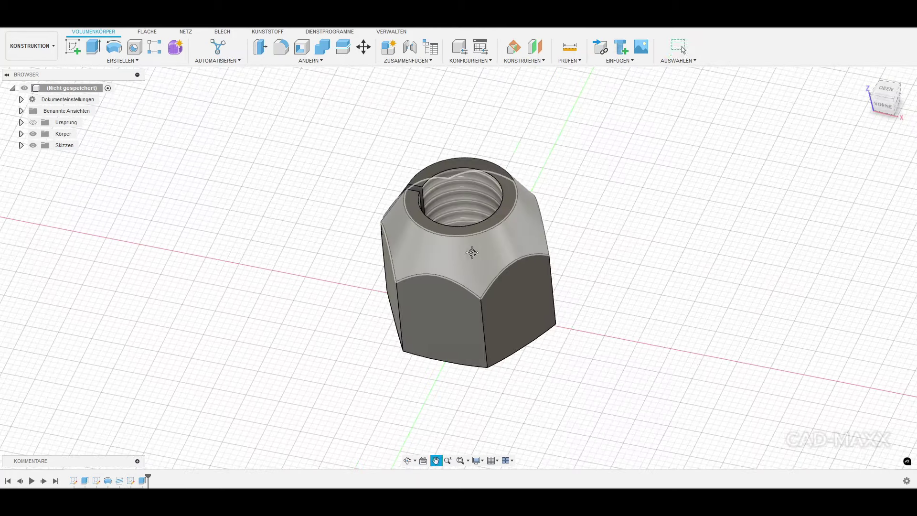
Create a full circular pattern of the slot cut around the nut's vertical Z axis with a quantity of 6
click(137, 63)
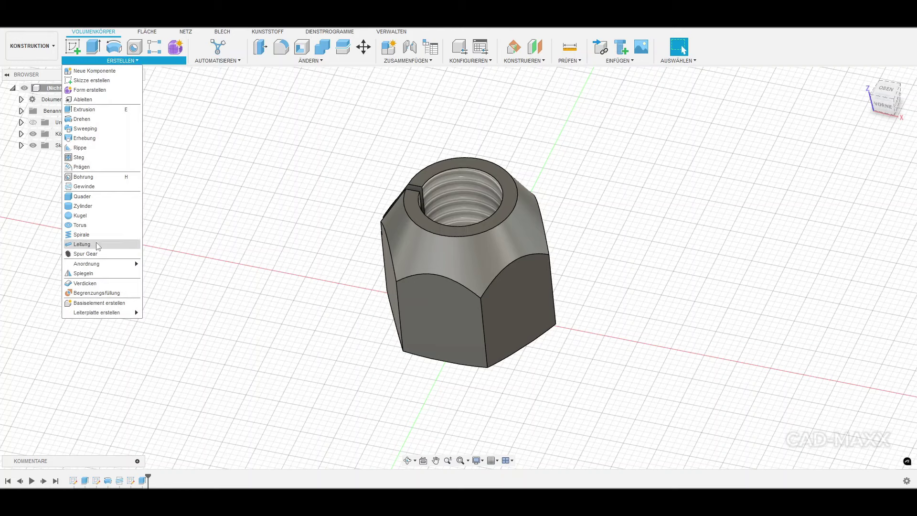
mouse_move(120, 267)
click(172, 273)
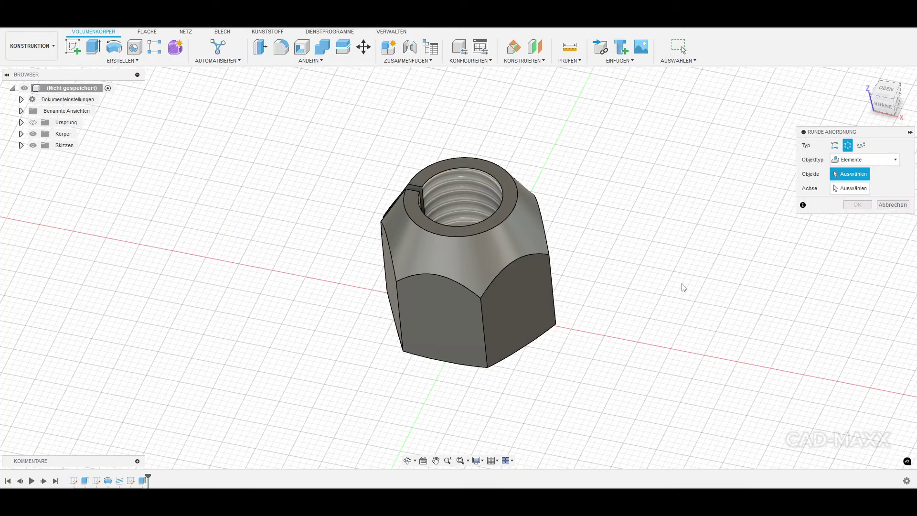
click(143, 481)
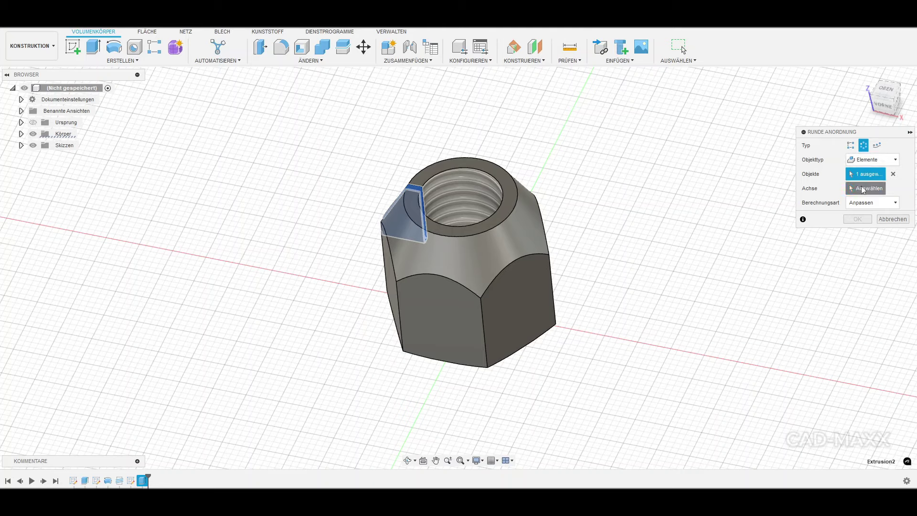
shift+middle_drag(482, 273, 492, 191)
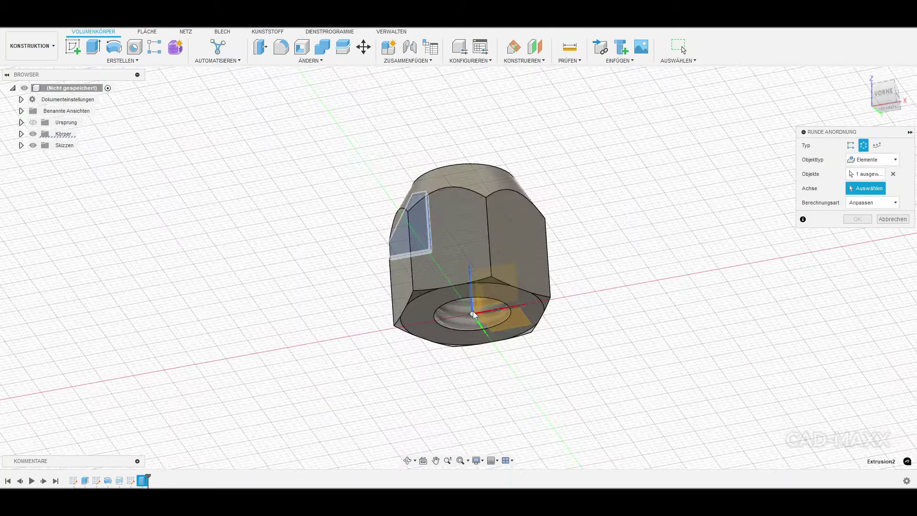
click(471, 284)
shift+middle_drag(502, 234, 530, 320)
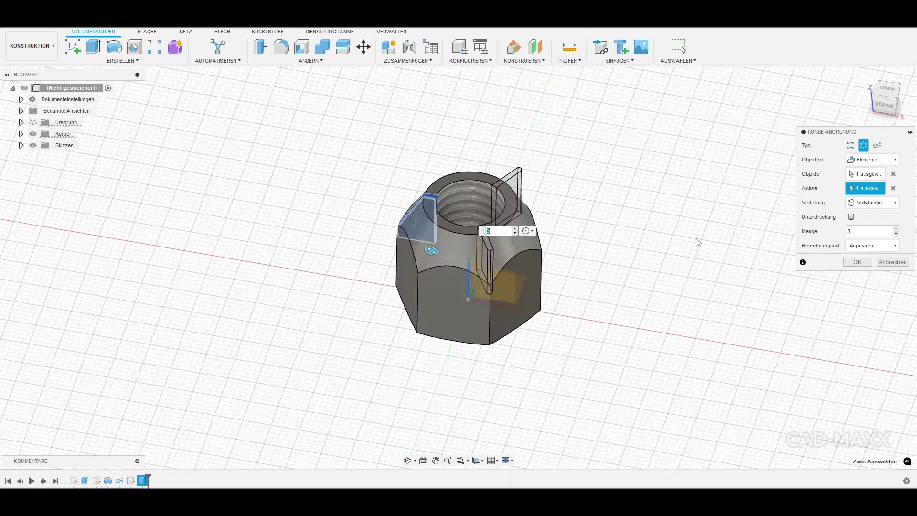
click(897, 229)
click(897, 229)
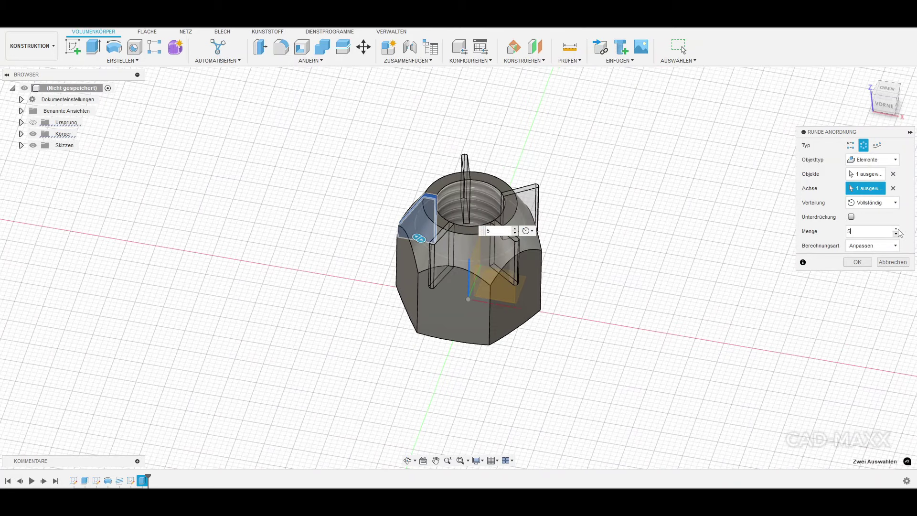
click(897, 229)
click(858, 262)
middle_drag(589, 298, 582, 322)
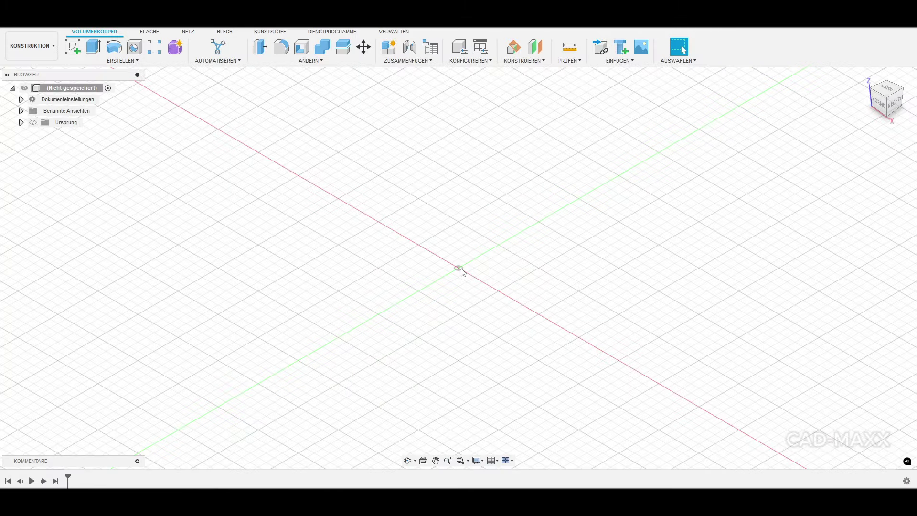
In a new empty design, start a sketch on the front plane and draw a 40 mm vertical centreline up from the origin
click(73, 46)
click(486, 265)
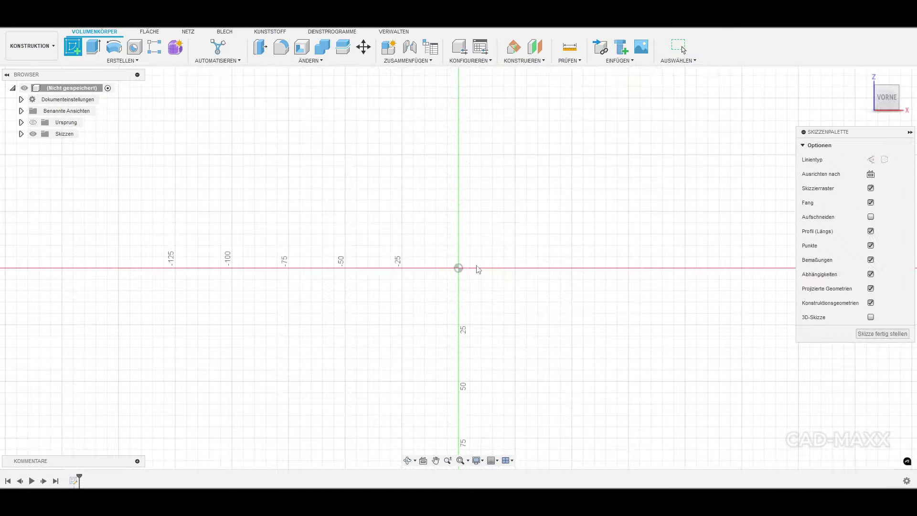
key(l)
click(459, 268)
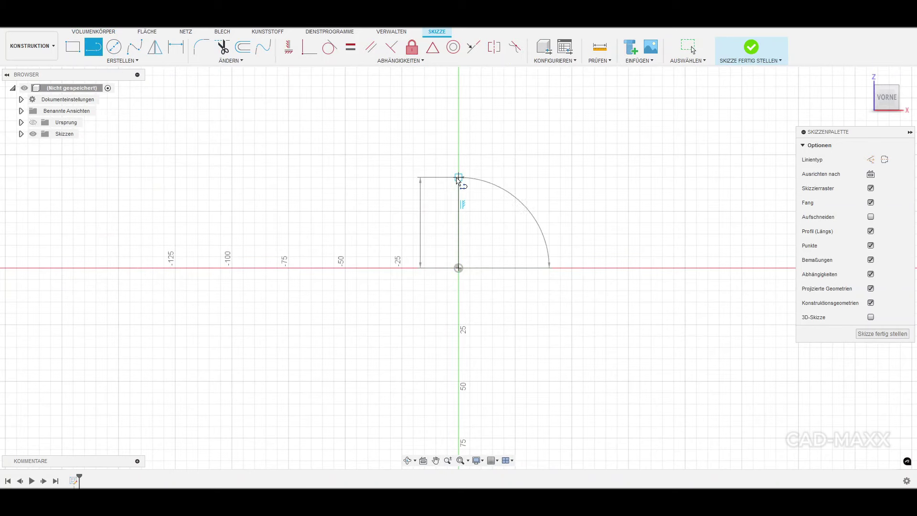
click(458, 178)
key(Escape)
click(460, 229)
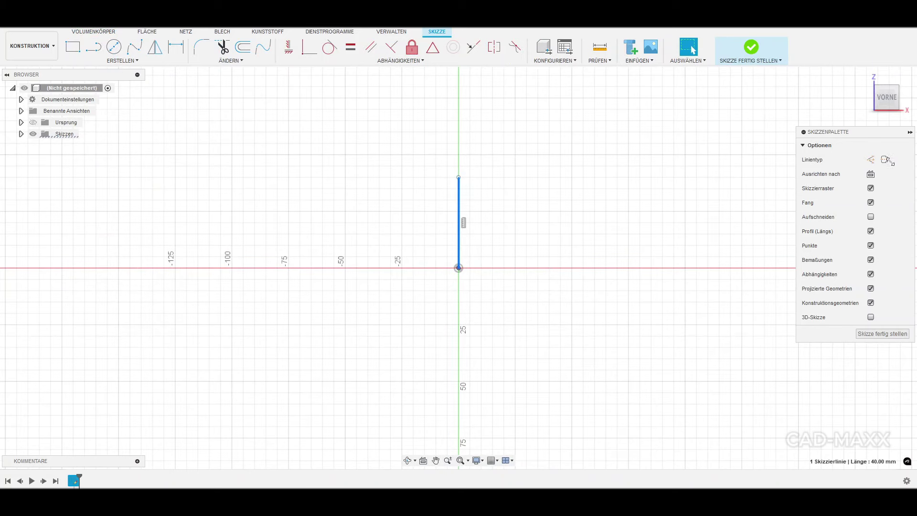
Draw the profile's inner side beside the centreline: an inward-slanting line from the horizontal axis, a 5 mm horizontal ledge and a short vertical edge
scroll(521, 225, up, 4)
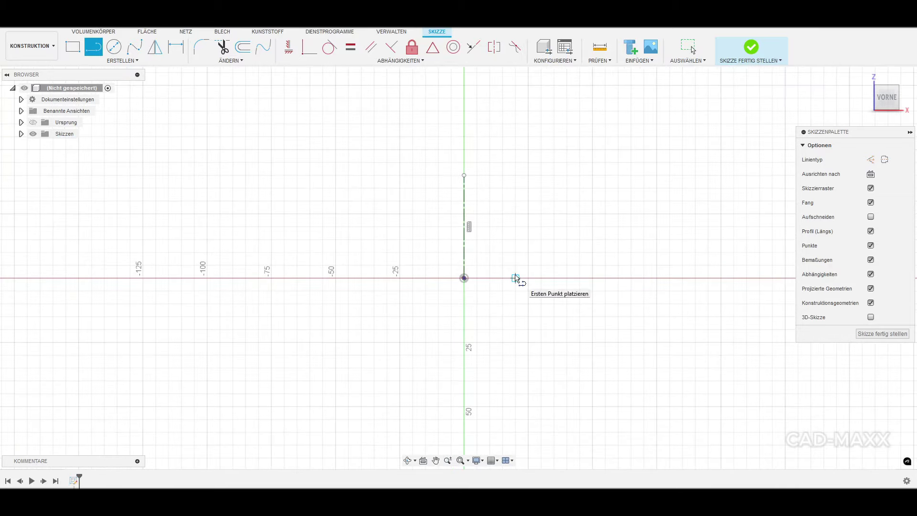
scroll(517, 276, down, 2)
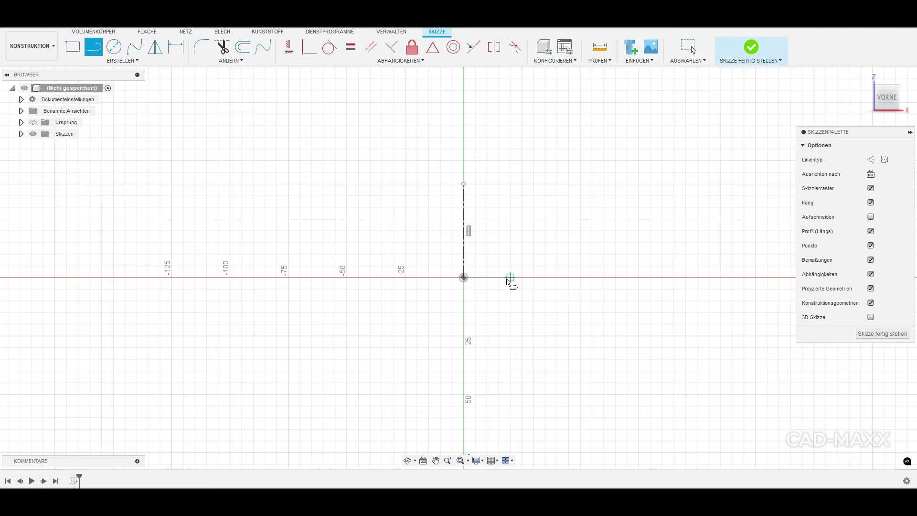
click(509, 278)
click(500, 243)
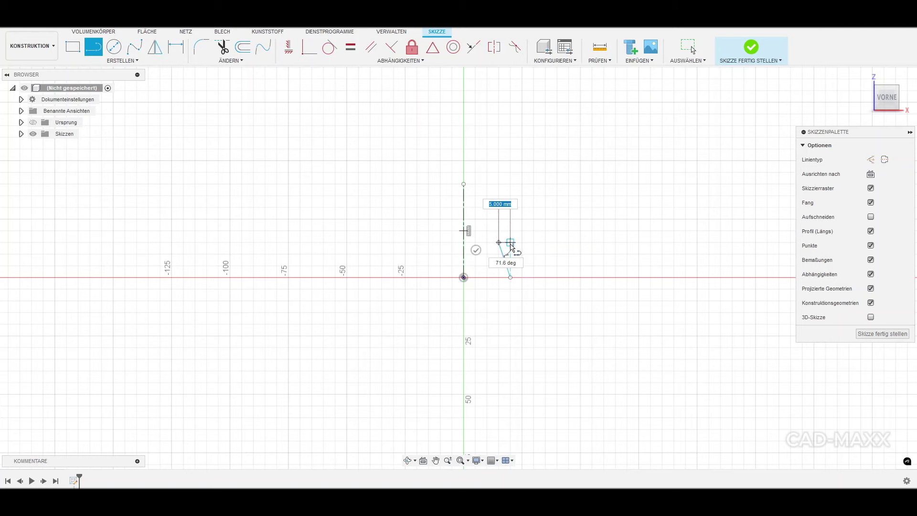
scroll(511, 245, up, 4)
click(510, 243)
middle_drag(509, 220, 467, 223)
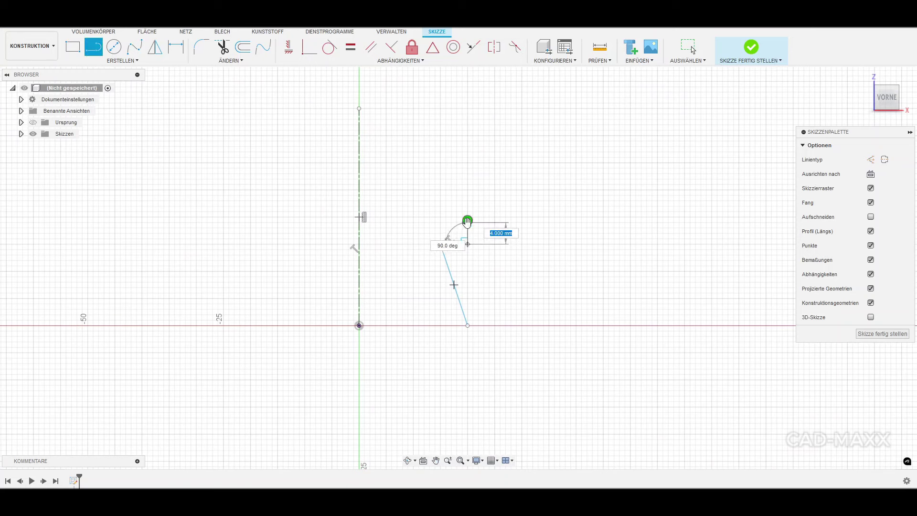
click(468, 207)
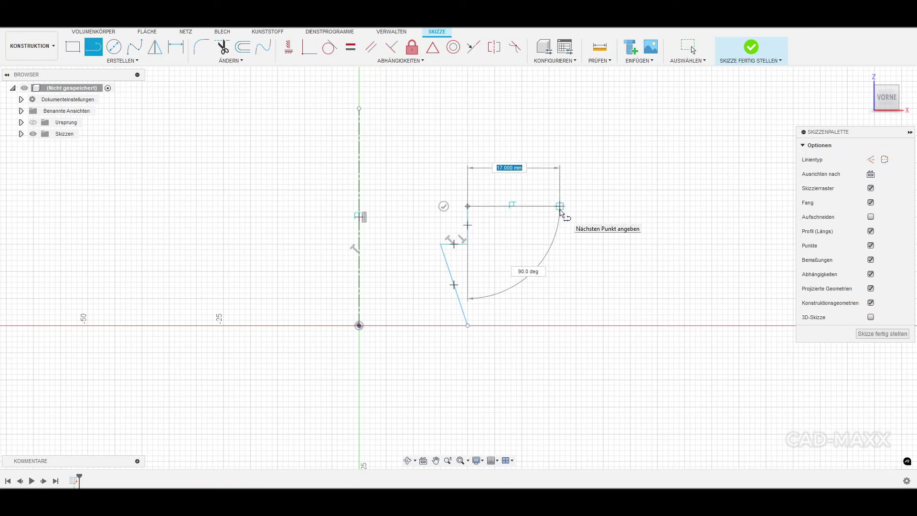
Close the profile with a 17 mm top edge, an upper outer chamfer, a 13.5 mm vertical outer edge, a lower chamfer and a bottom edge
click(562, 206)
click(579, 225)
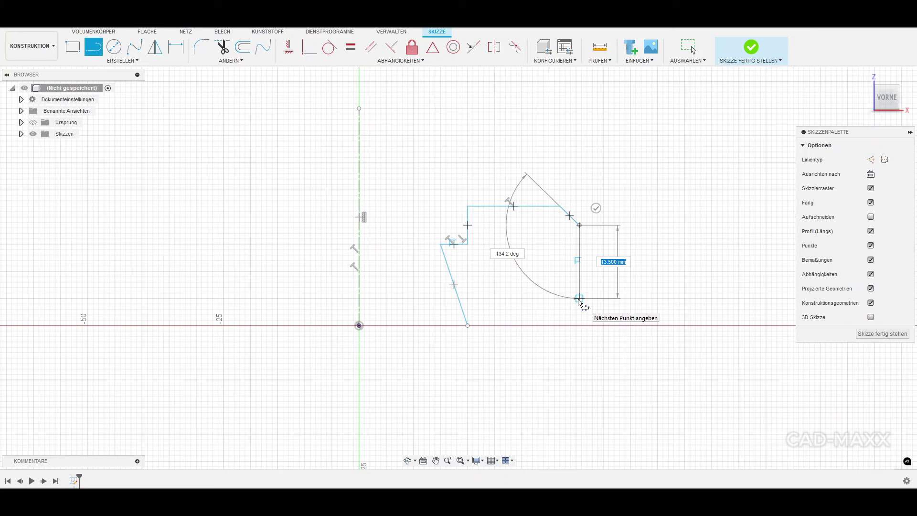
click(579, 299)
click(562, 325)
click(468, 326)
key(Escape)
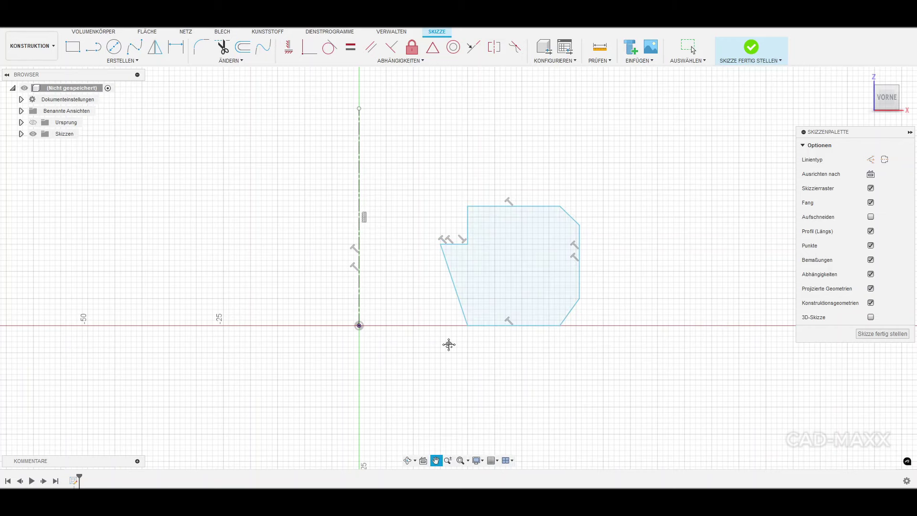
Constrain the profile's lower inner corner horizontally to the origin
middle_drag(449, 345, 446, 337)
click(464, 319)
click(357, 318)
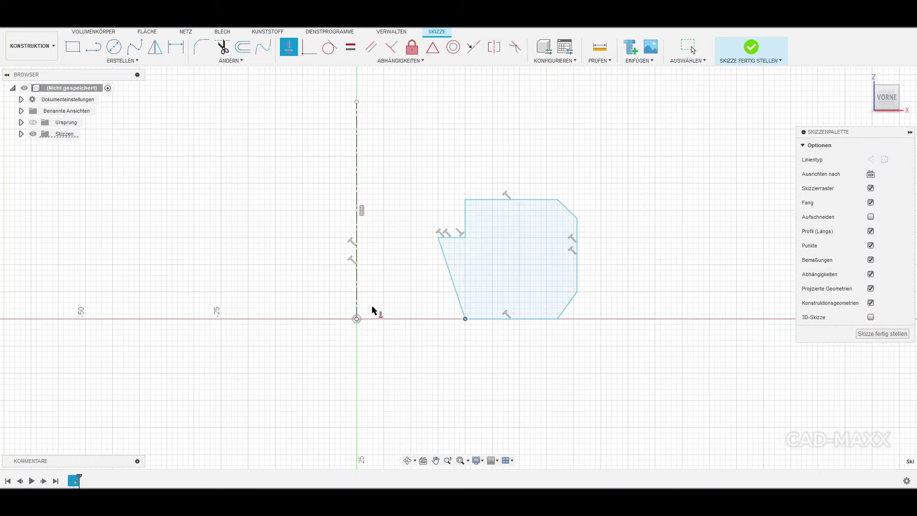
scroll(382, 293, down, 3)
middle_drag(382, 292, 409, 284)
key(Escape)
scroll(409, 286, down, 1)
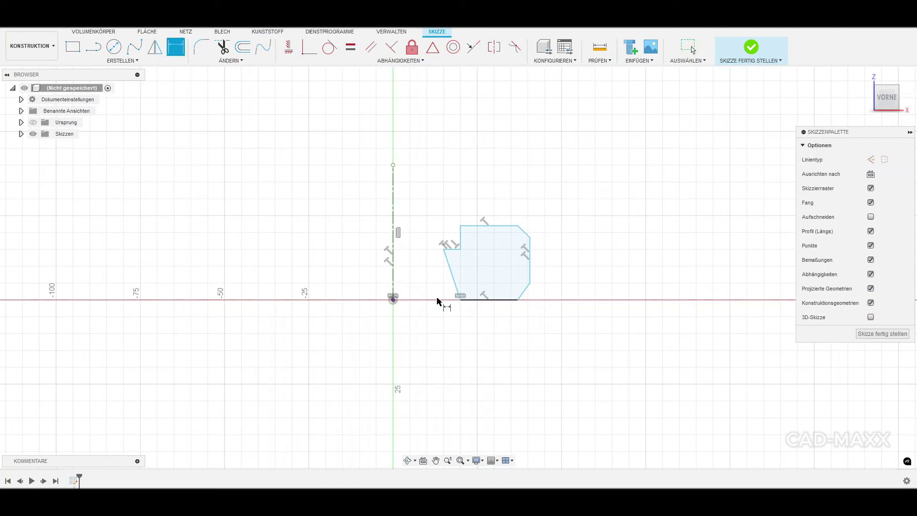
click(462, 301)
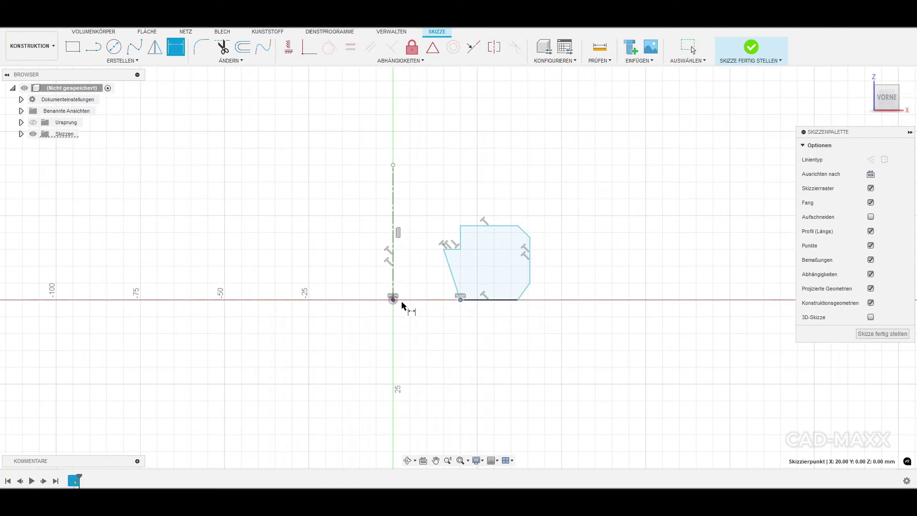
click(395, 302)
key(Escape)
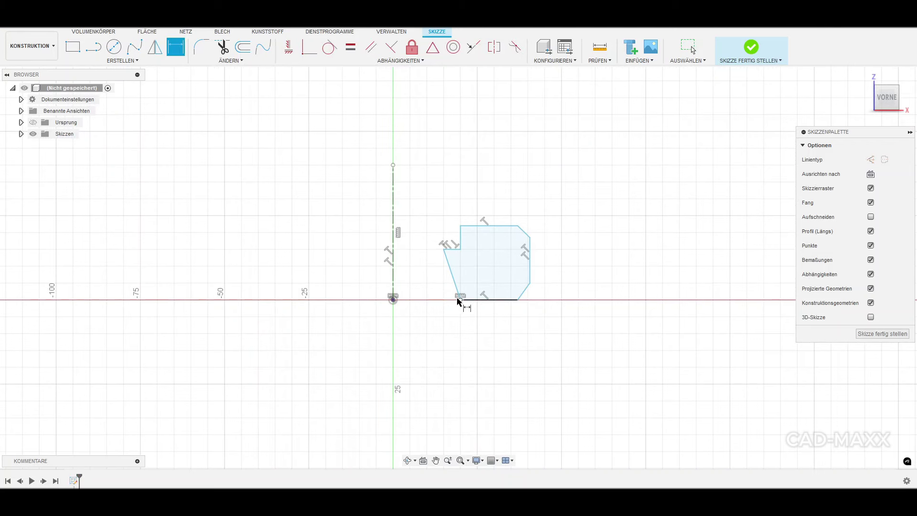
Dimension the profile's lower inner corner about the centreline as a diameter of 22.1 mm
click(457, 298)
click(394, 299)
click(410, 325)
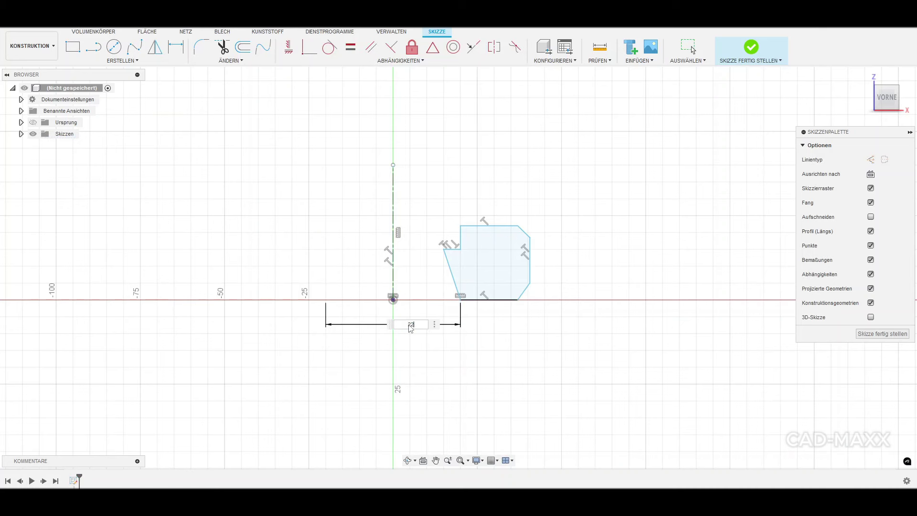
text(.1)
key(Return)
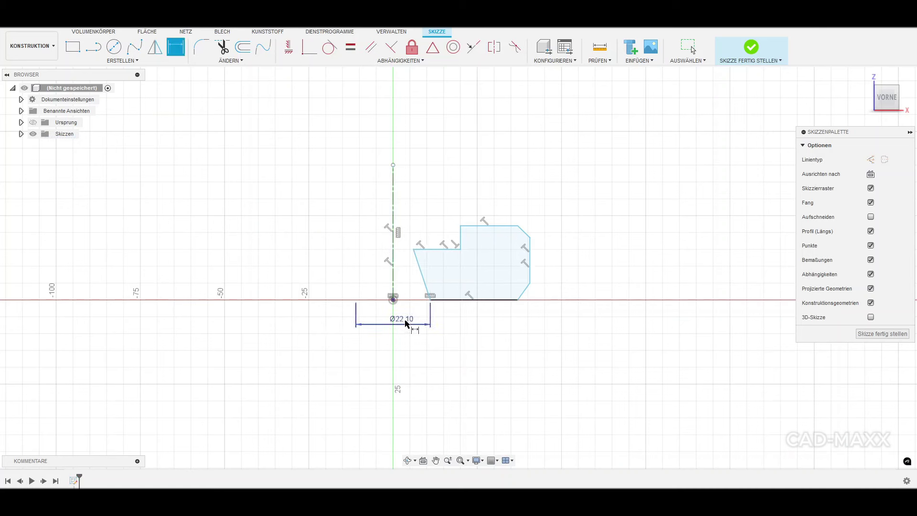
Dimension the short vertical edge above the ledge about the centreline as a diameter of 25 mm
click(459, 237)
click(393, 239)
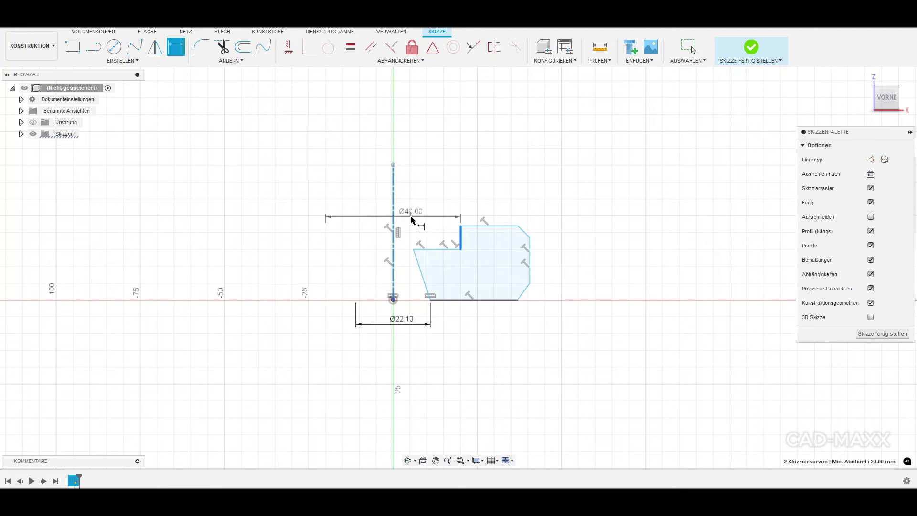
text(25)
key(Return)
Dimension the upper outer chamfer 2 mm horizontally and 2 mm vertically
scroll(407, 248, up, 2)
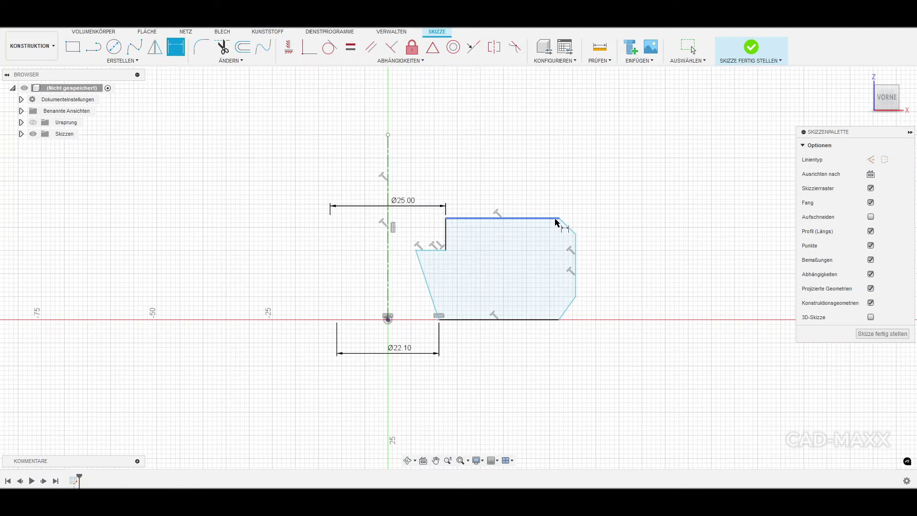
click(559, 219)
key(Escape)
key(d)
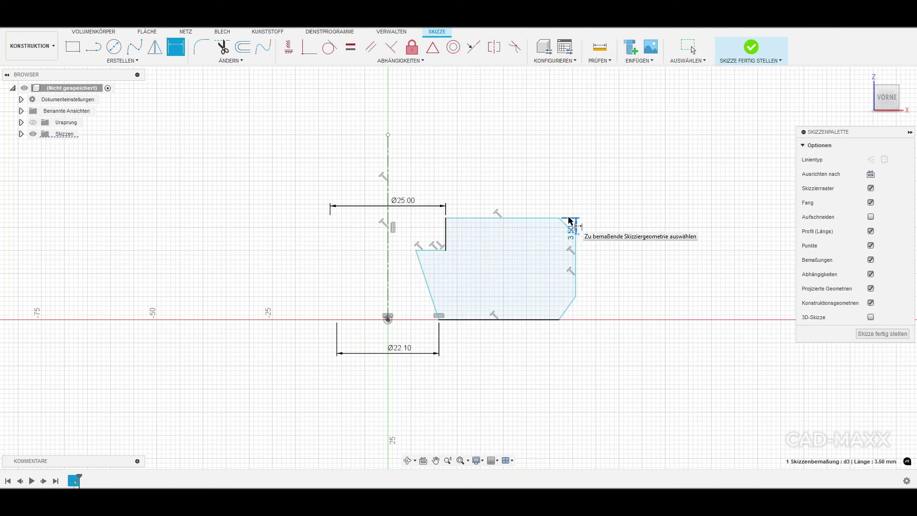
click(572, 230)
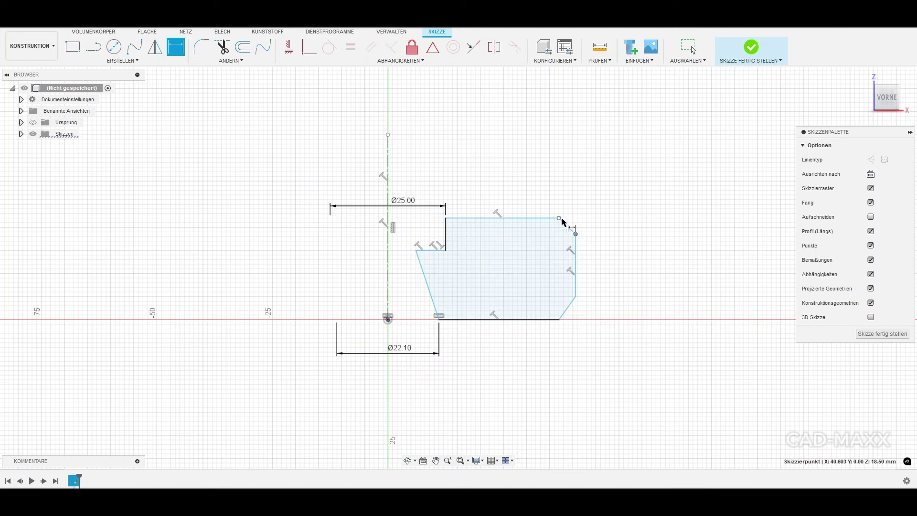
click(560, 219)
click(567, 178)
text(2)
key(Return)
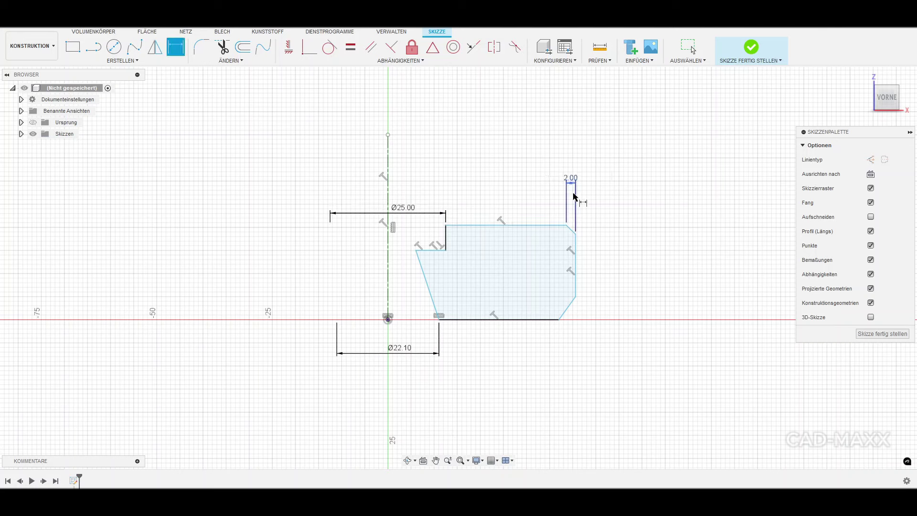
click(592, 232)
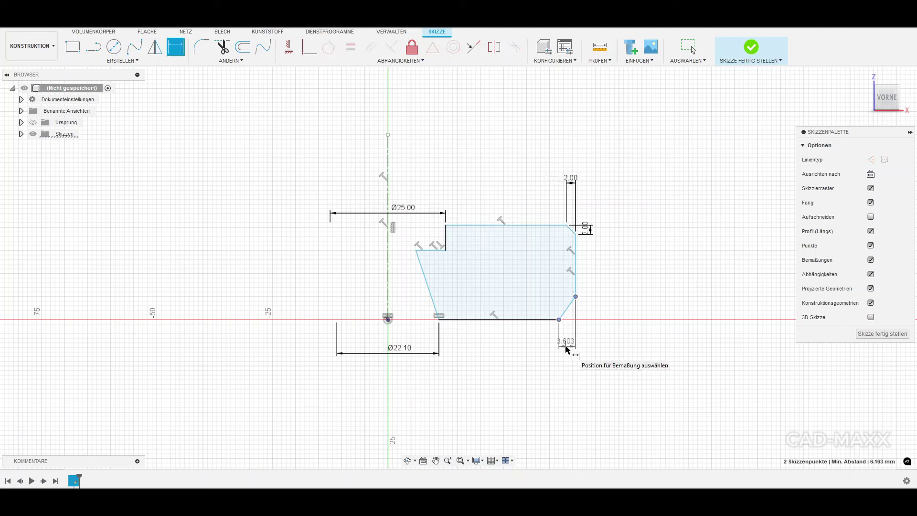
Dimension the lower outer chamfer 5 mm horizontally and 5 mm vertically
click(567, 350)
text(5)
middle_drag(528, 328, 477, 311)
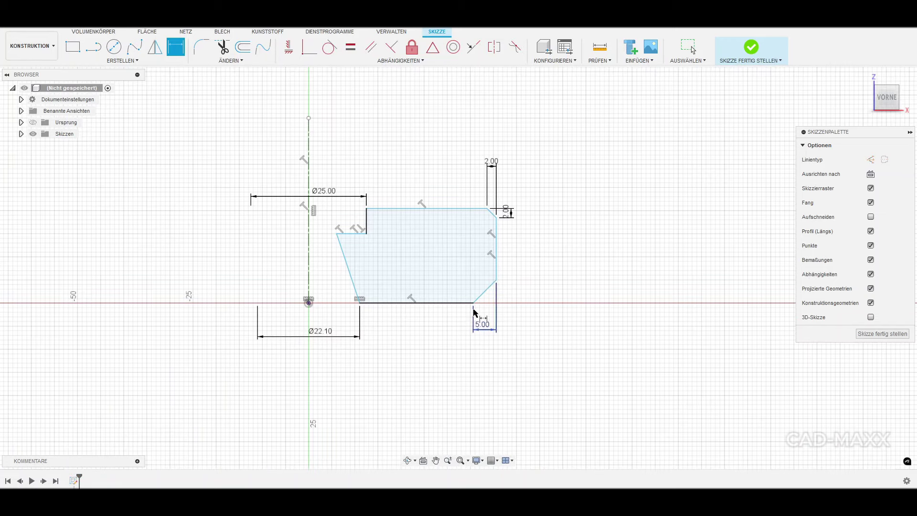
key(Return)
click(514, 289)
text(5)
key(Return)
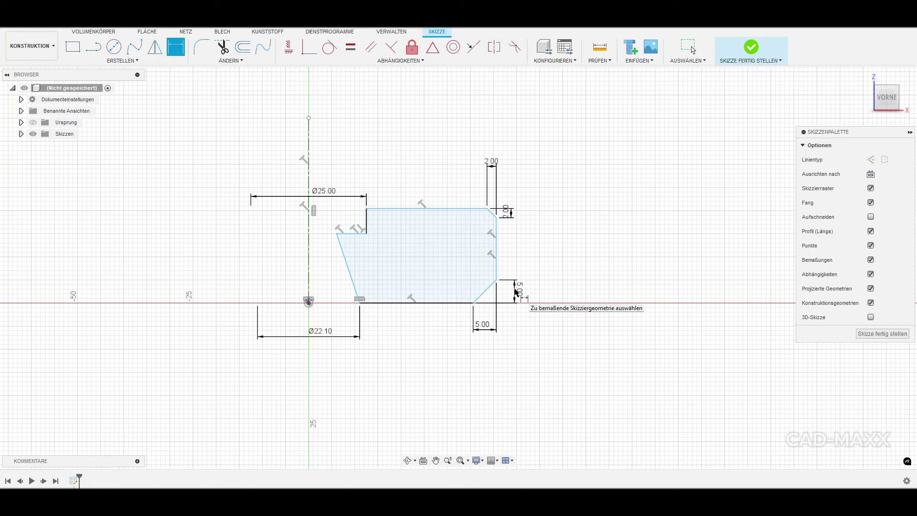
scroll(514, 289, down, 4)
middle_drag(497, 290, 507, 290)
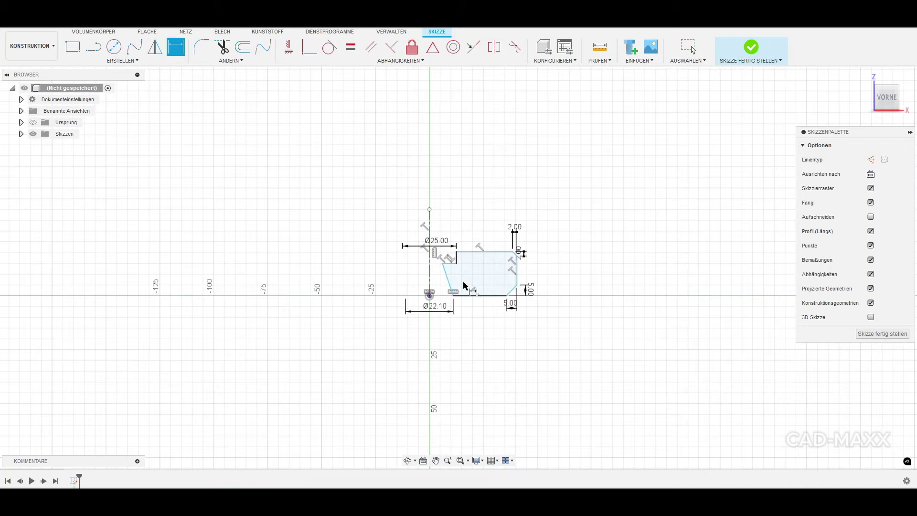
Dimension the height of the short vertical edge above the inner ledge as 2 mm
scroll(464, 286, up, 1)
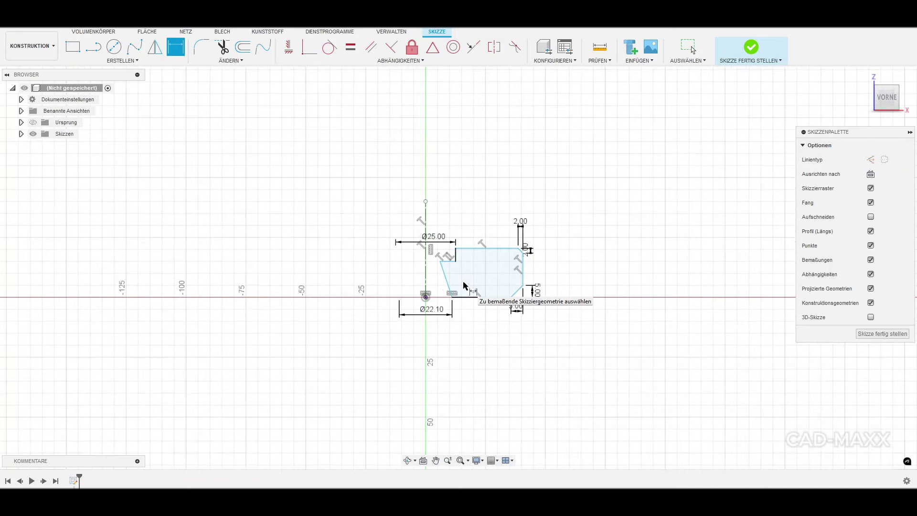
scroll(464, 283, up, 3)
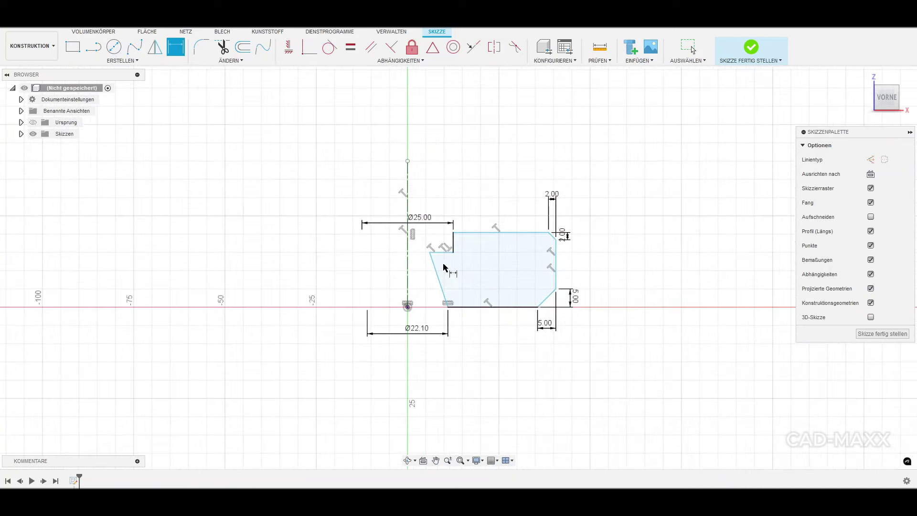
click(461, 240)
click(481, 242)
text(2)
key(Return)
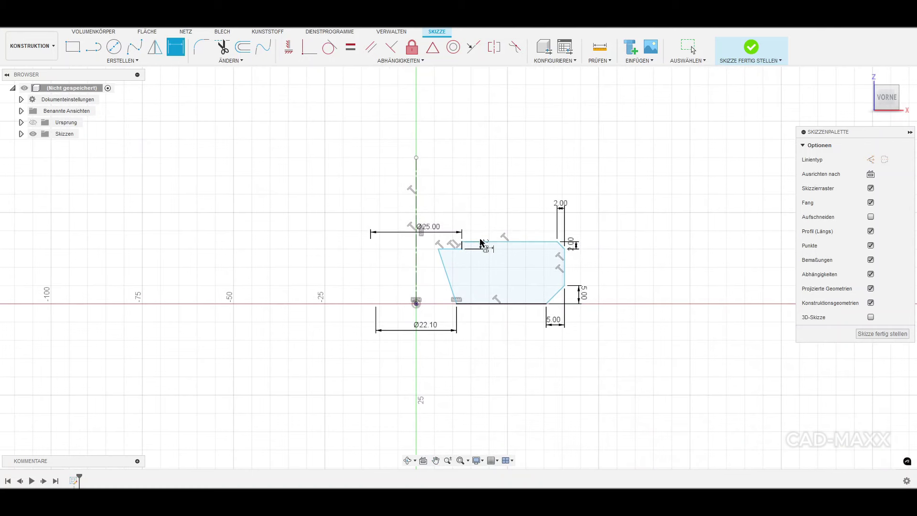
Dimension the profile's overall height between its upper and lower horizontal edges as 16 mm
click(488, 242)
click(469, 304)
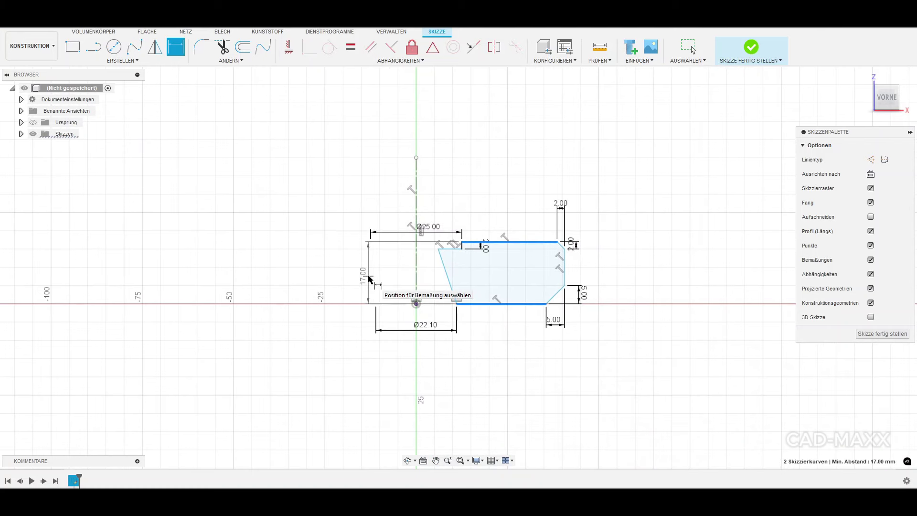
click(369, 279)
text(16)
key(Return)
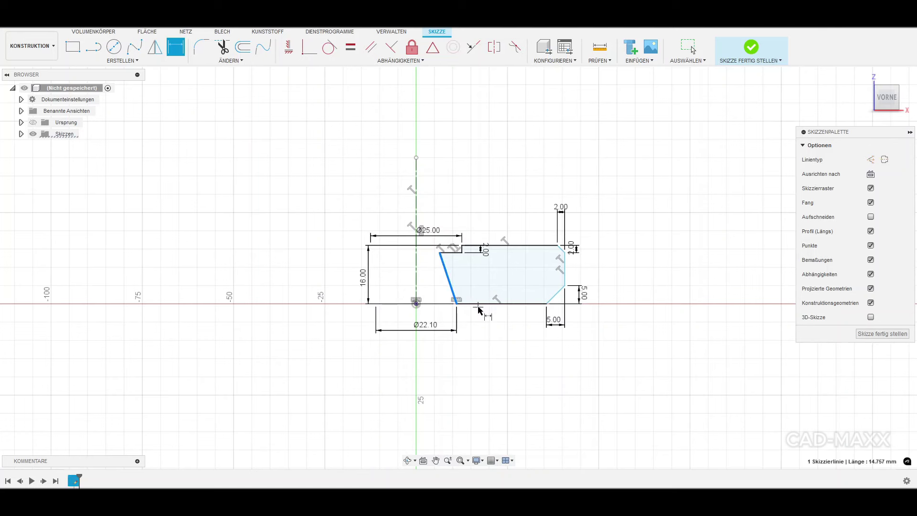
click(458, 295)
key(Escape)
click(482, 304)
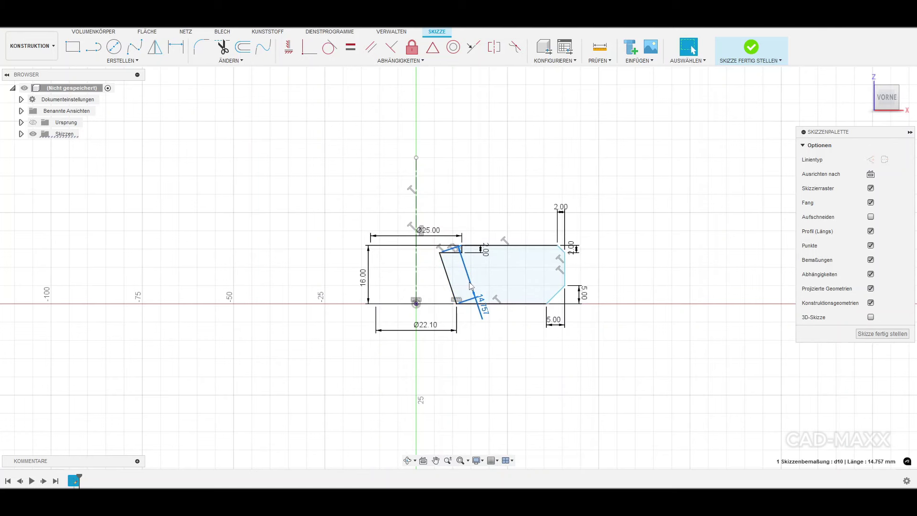
key(Delete)
Dimension the angle between the slanted inner edge and the profile's bottom edge as 98°
key(d)
click(487, 304)
click(452, 289)
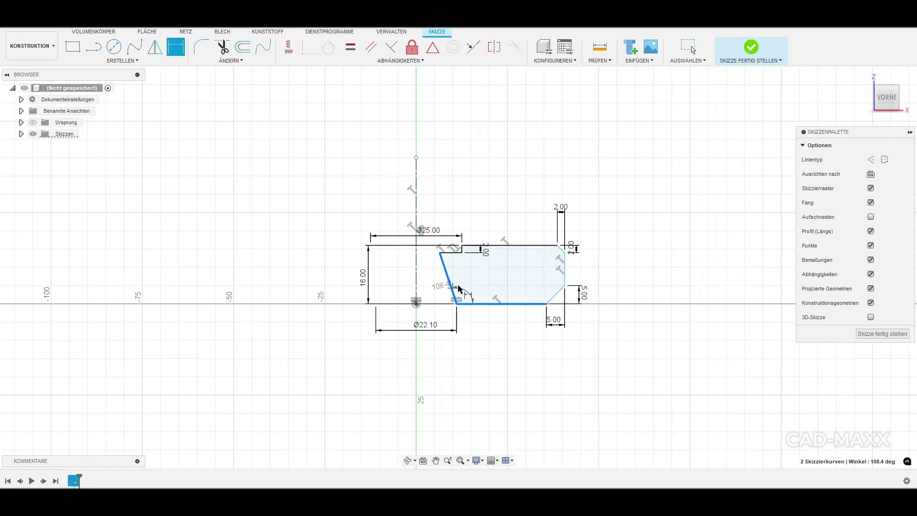
click(466, 283)
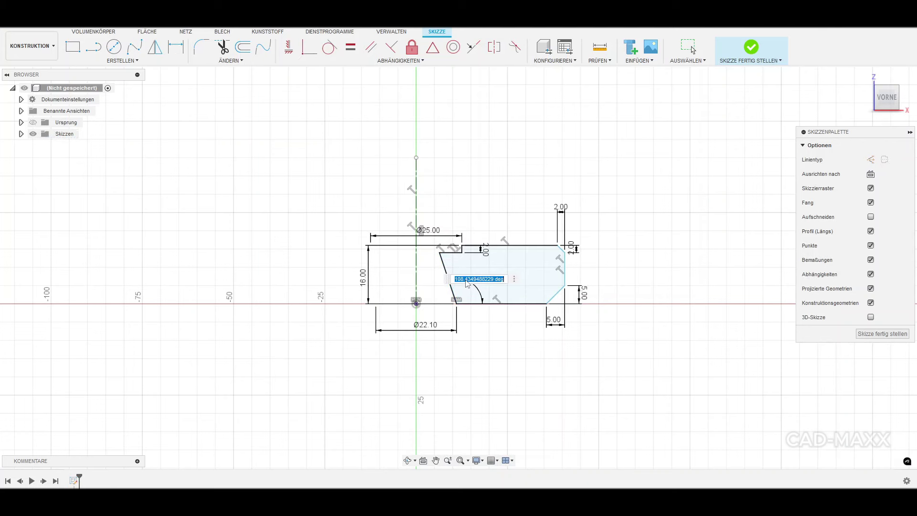
text(98)
key(Return)
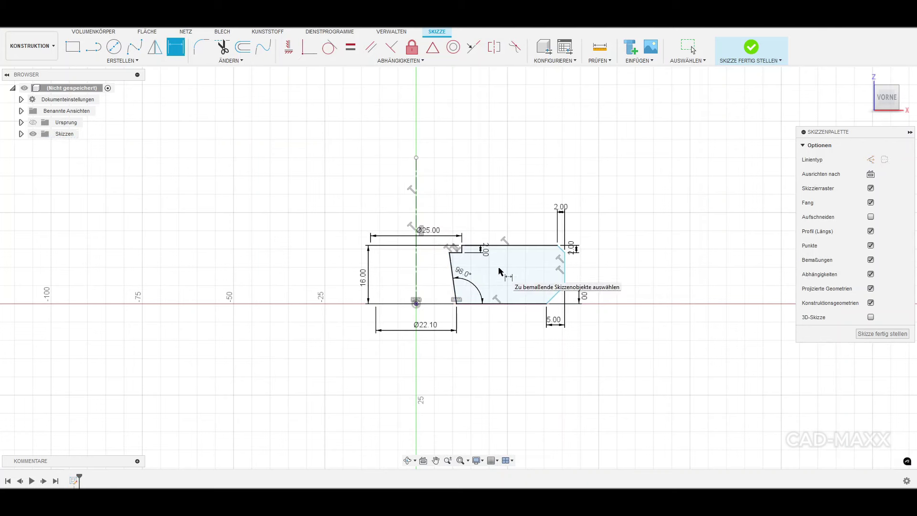
Dimension the profile's outer vertical edge about the centreline as a diameter of 50 mm
click(563, 284)
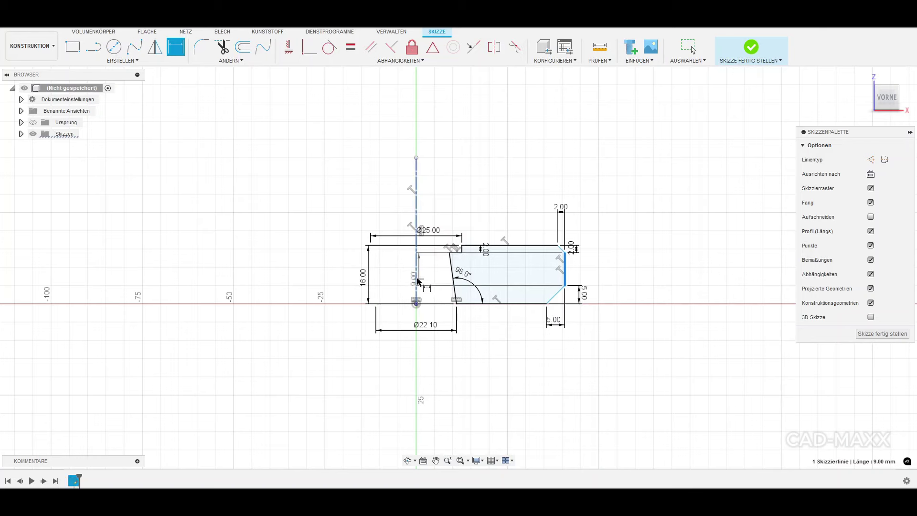
click(417, 281)
click(444, 214)
text(50)
key(Return)
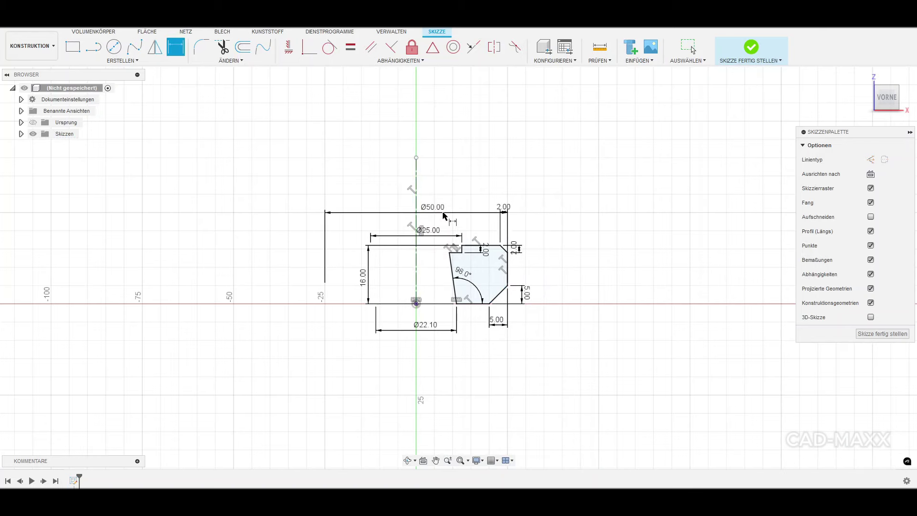
scroll(438, 280, up, 3)
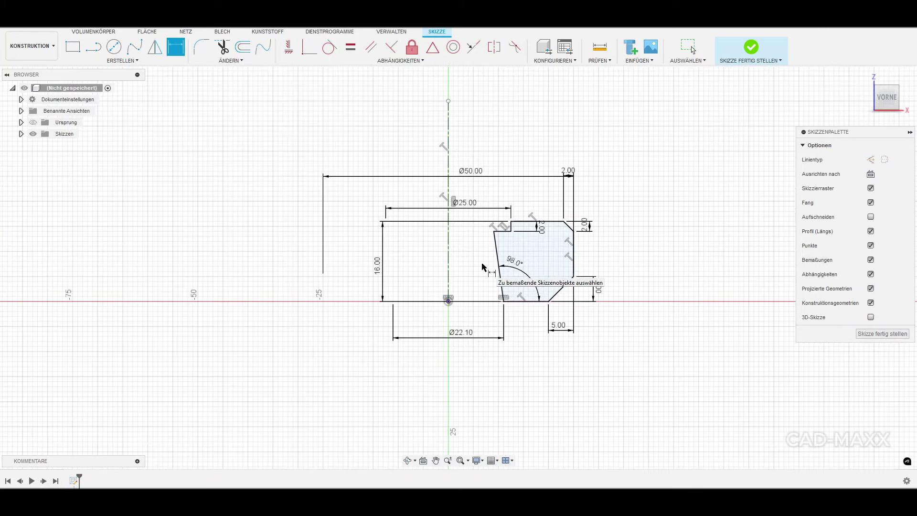
key(Escape)
Revolve the profile 360° about the centreline as a new body
scroll(484, 267, down, 5)
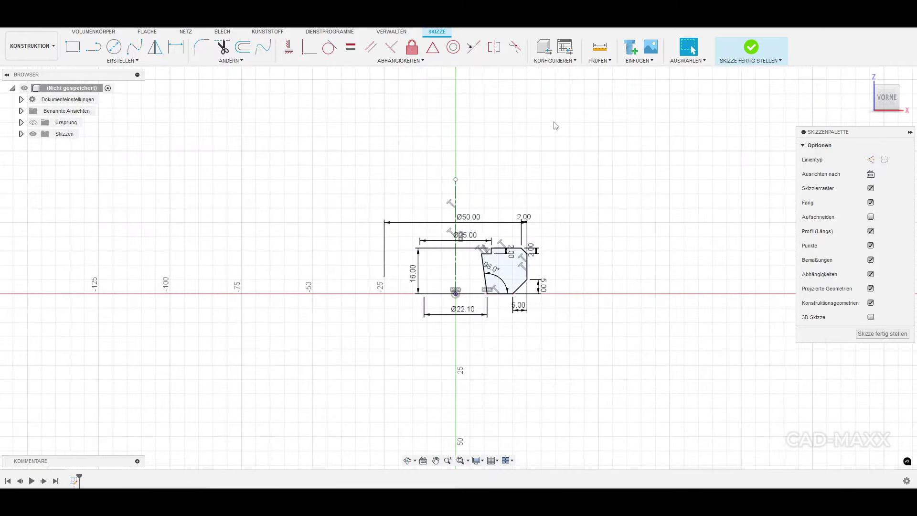
click(114, 47)
shift+middle_drag(511, 243, 490, 311)
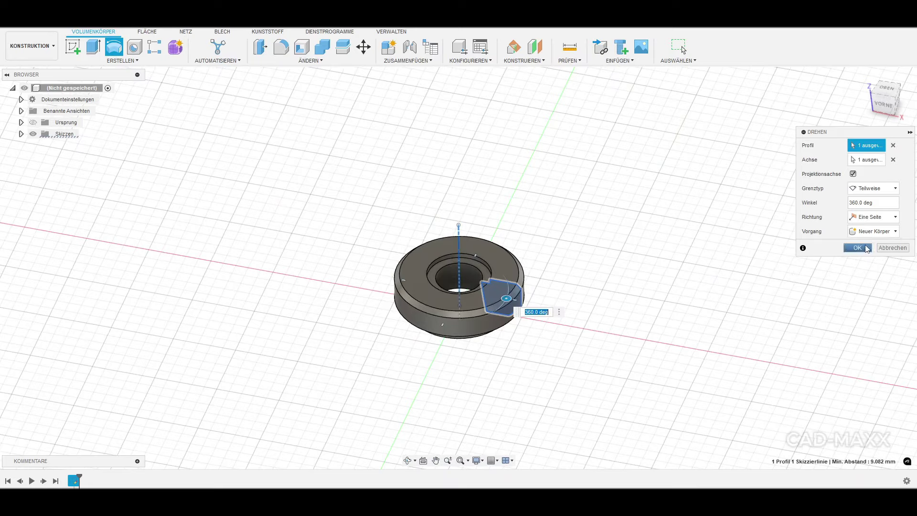
click(858, 248)
Start a sketch on the vertical YZ plane through the disc's centre and project the body's top edge into it
scroll(471, 300, up, 3)
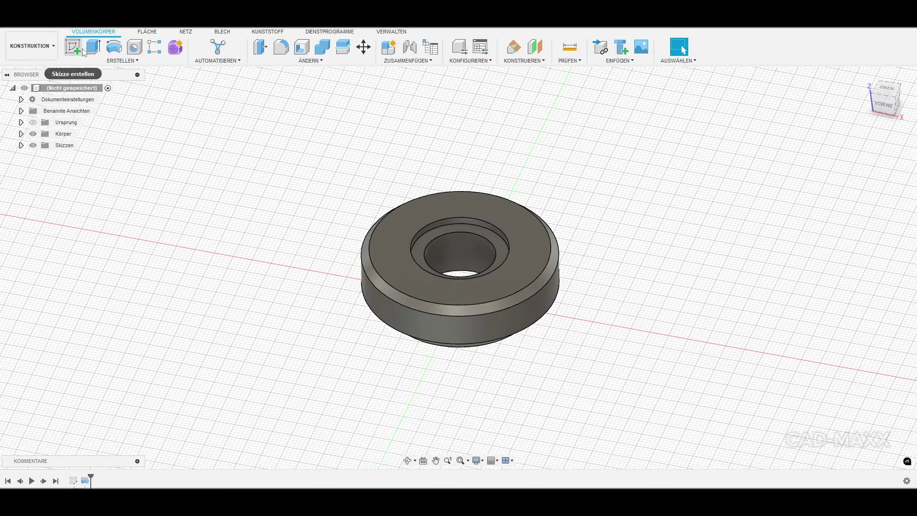
click(84, 48)
click(472, 242)
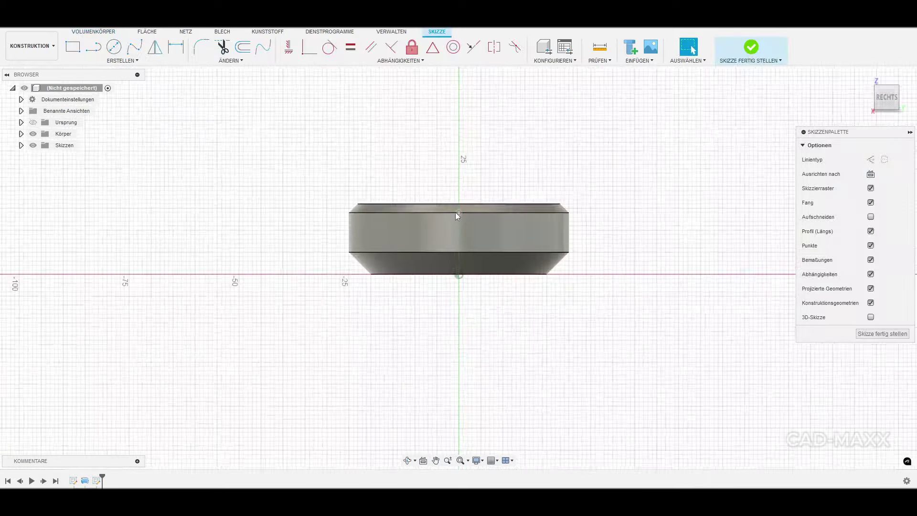
scroll(456, 215, up, 5)
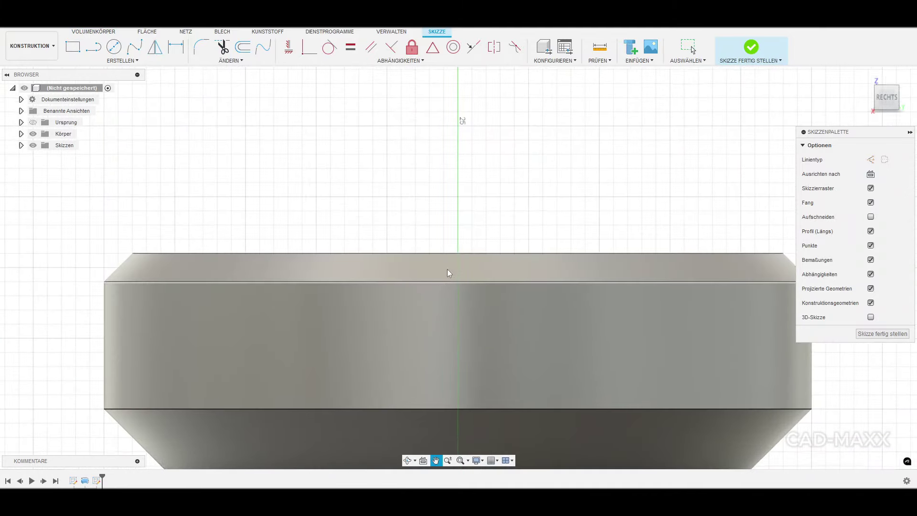
key(l)
scroll(438, 239, up, 2)
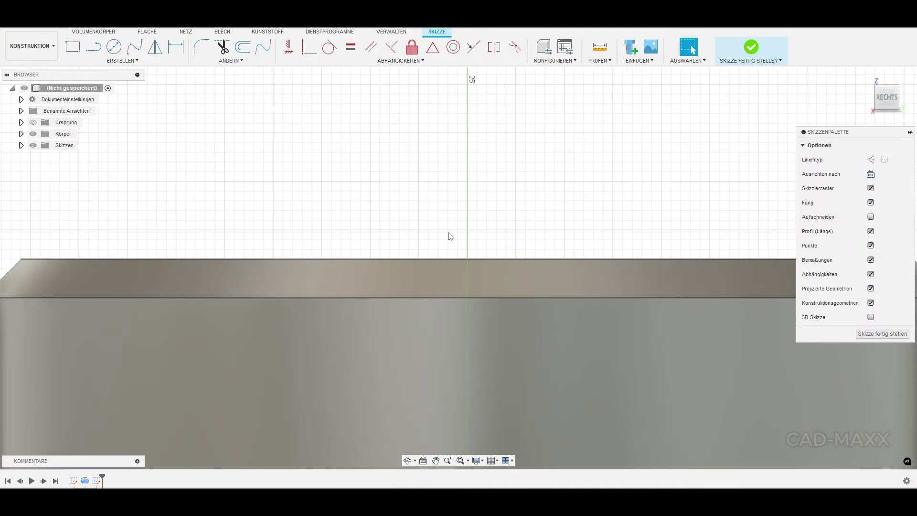
key(p)
click(479, 258)
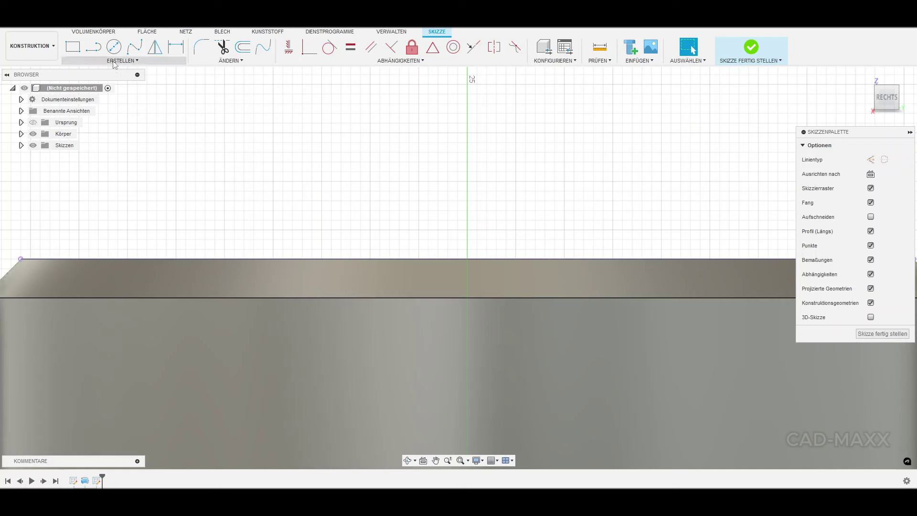
Draw a V-shaped notch of two lines below the projected top edge and dimension the angle between them as 90°
key(l)
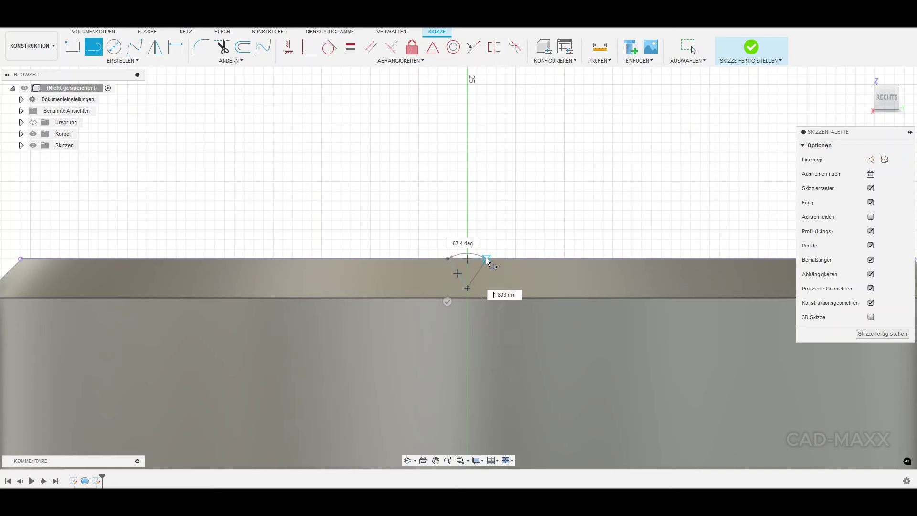
scroll(474, 239, up, 1)
click(175, 47)
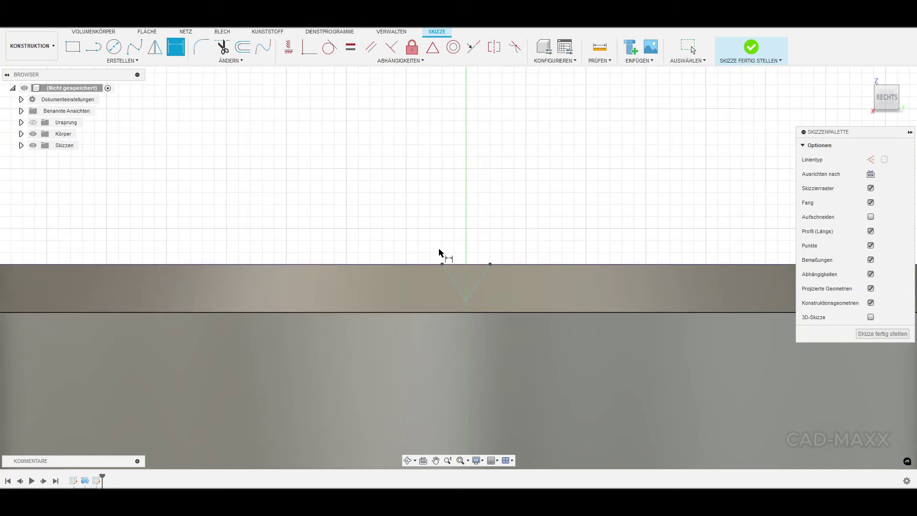
click(473, 205)
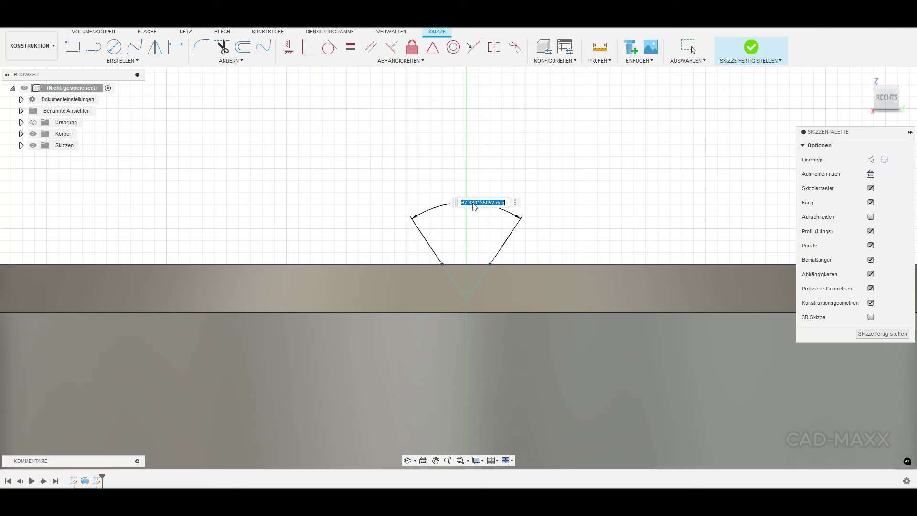
text(90)
key(Return)
scroll(481, 258, down, 2)
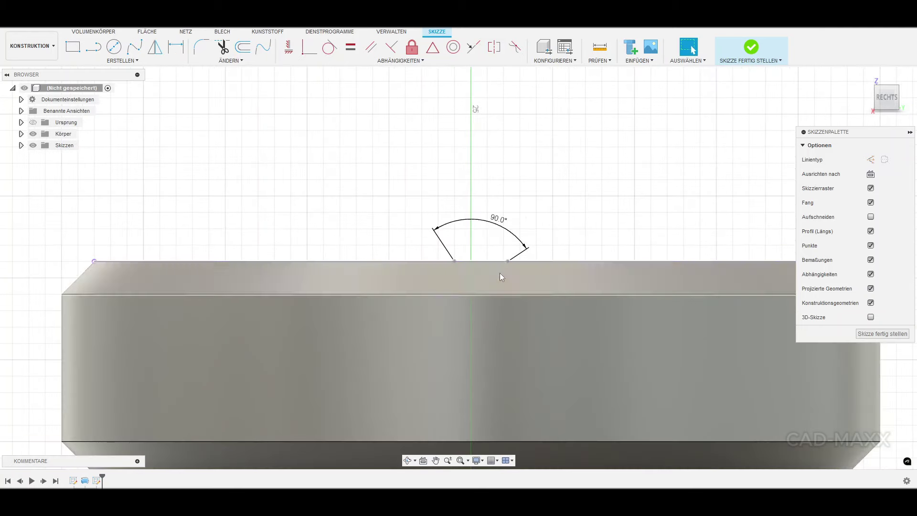
Draw a vertical line from the origin to the midpoint of the top edge and convert it to construction geometry
key(l)
scroll(392, 185, down, 2)
click(443, 401)
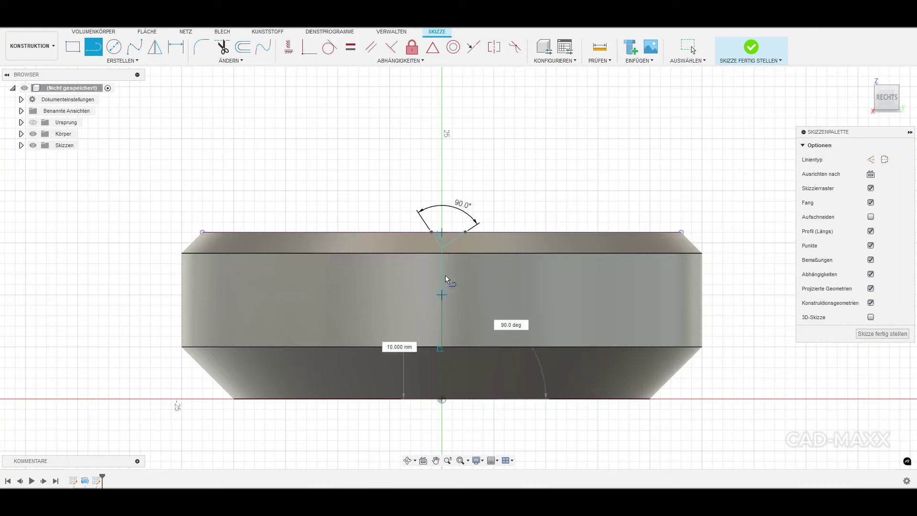
click(442, 233)
scroll(458, 233, up, 3)
key(Escape)
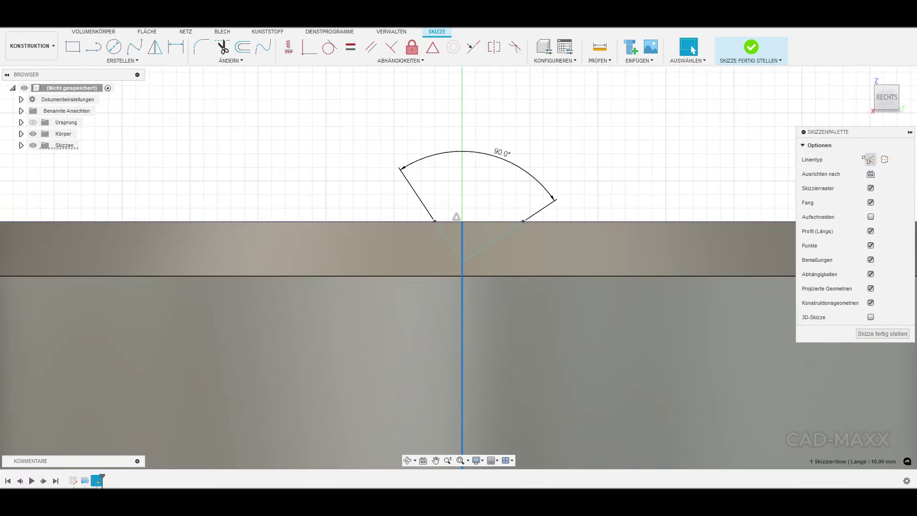
click(870, 159)
Dimension the angle between the notch's right flank and the vertical construction line as 45°
scroll(518, 230, up, 2)
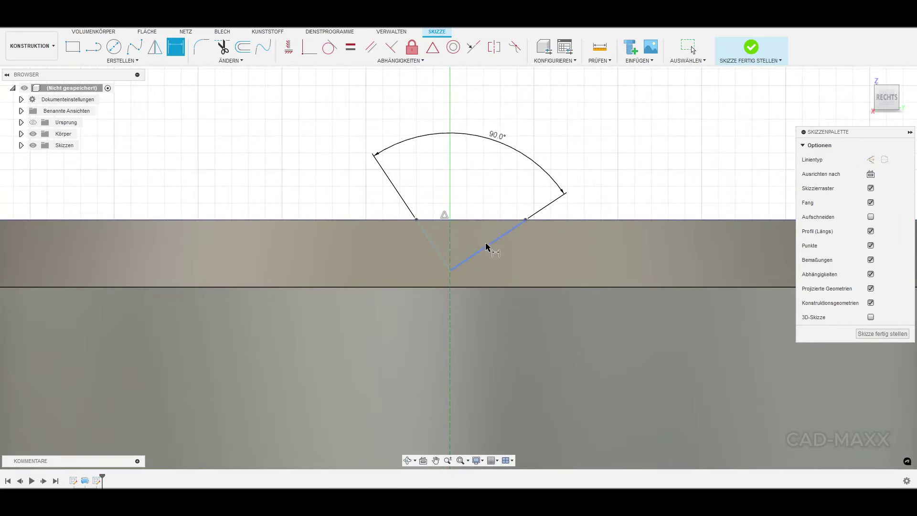
click(449, 246)
click(471, 205)
text(45)
key(Return)
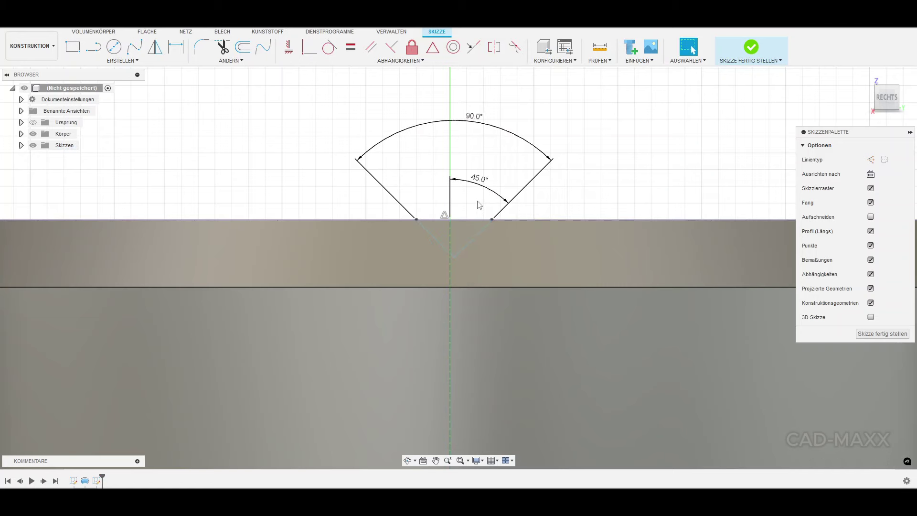
Constrain the notch's lower tip vertically in line with the origin
scroll(480, 204, down, 4)
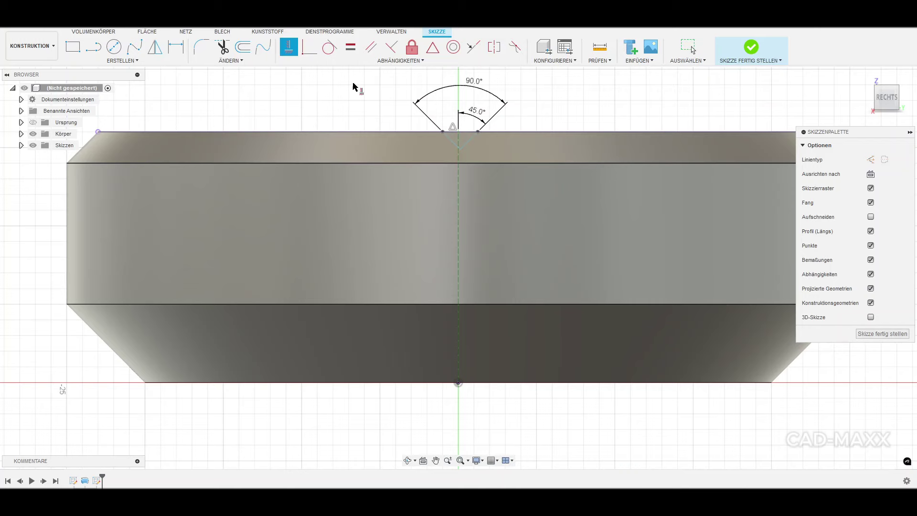
click(460, 149)
scroll(460, 132, up, 8)
key(Escape)
Dimension the notch's depth from the top edge to its tip as 1 mm
middle_drag(466, 202, 476, 297)
scroll(476, 297, down, 1)
click(464, 284)
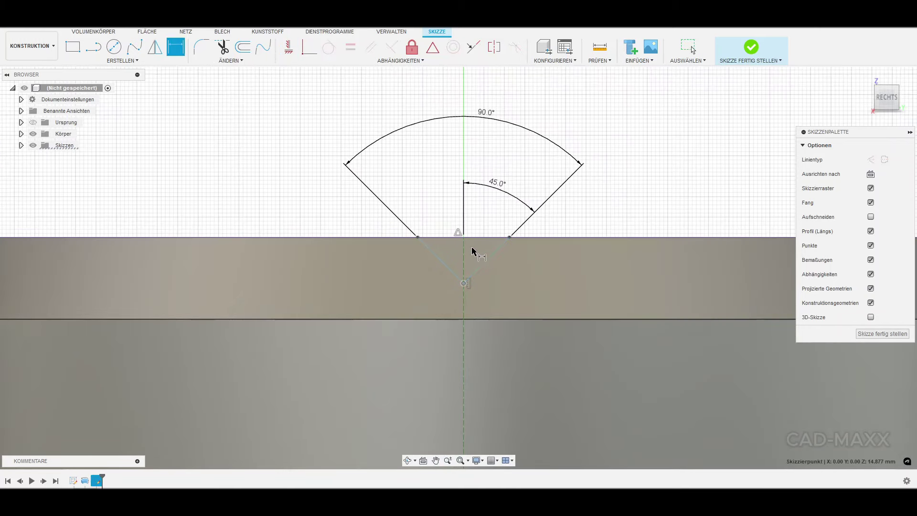
click(478, 238)
click(524, 267)
text(1)
key(Return)
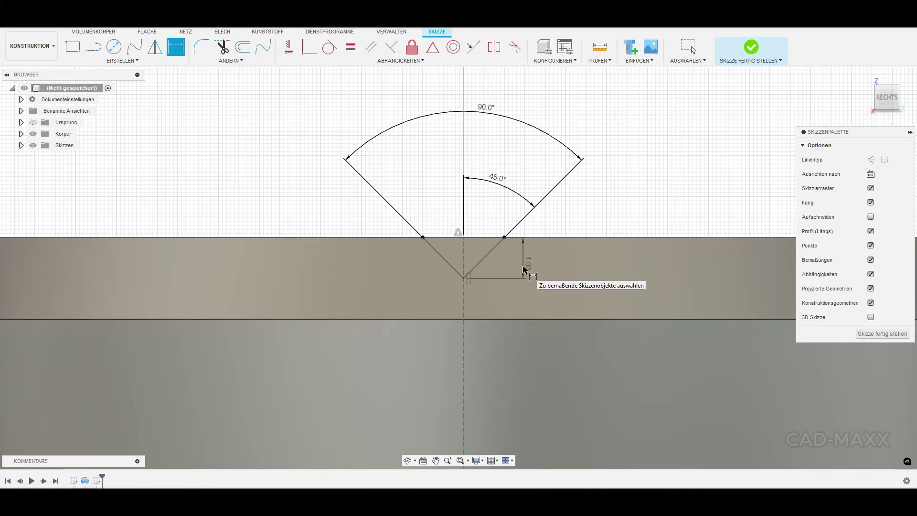
scroll(537, 288, down, 8)
key(Escape)
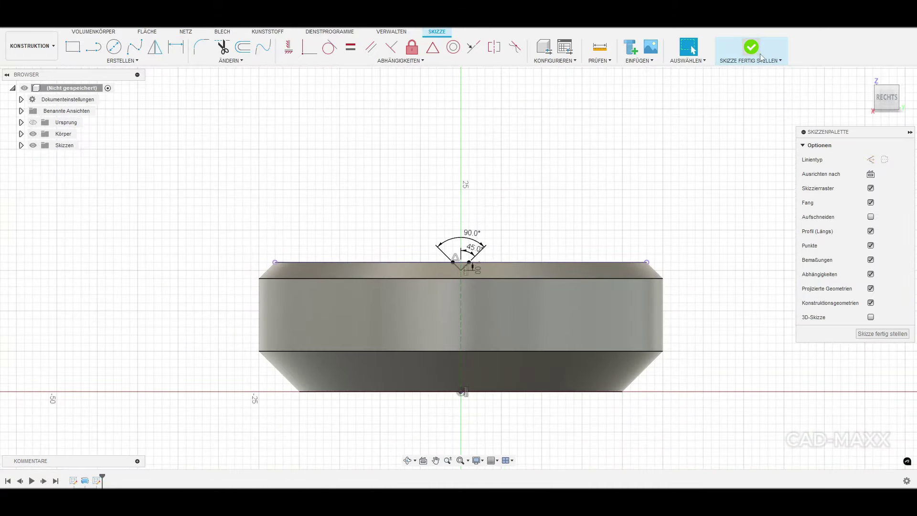
Finish the sketch and extrude the V profile symmetrically 25 mm as a cut across the disc's top face
click(759, 52)
mouse_move(471, 281)
shift+middle_down()
mouse_move(477, 325)
mouse_move(459, 295)
shift+middle_up()
key(e)
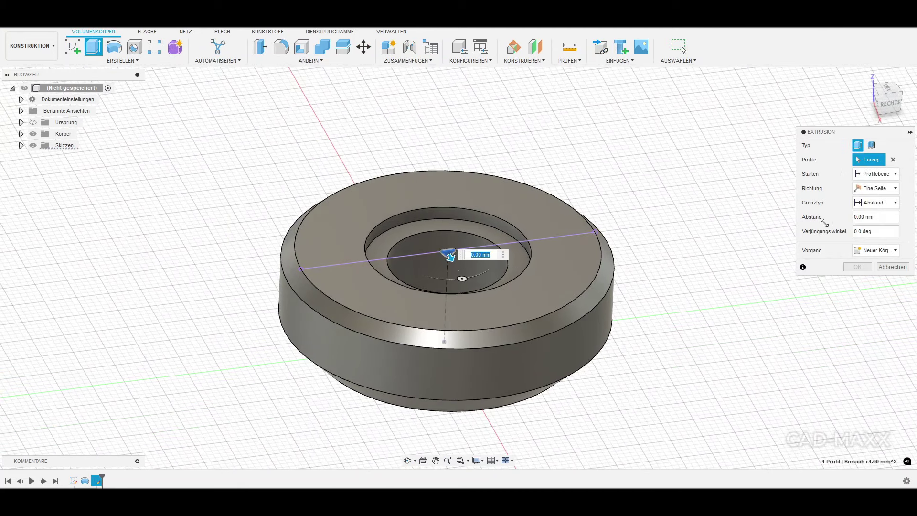
click(875, 188)
click(874, 219)
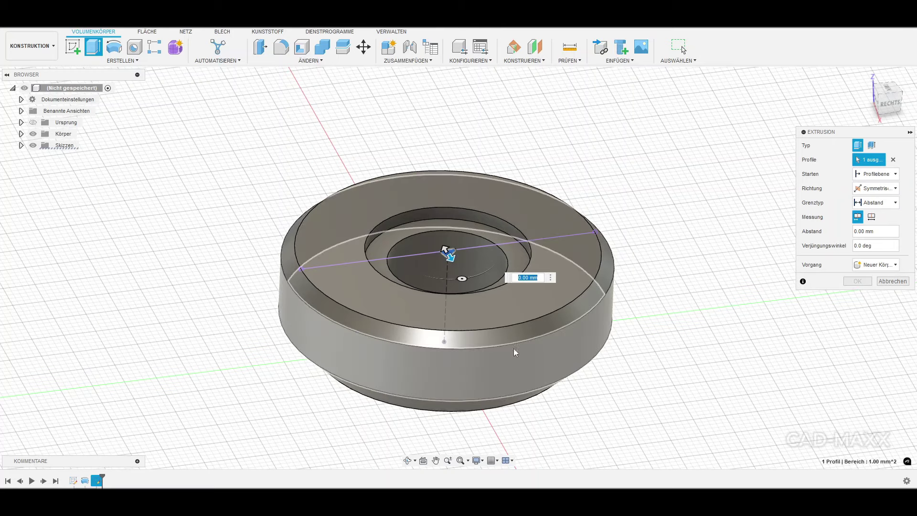
text(25)
key(Return)
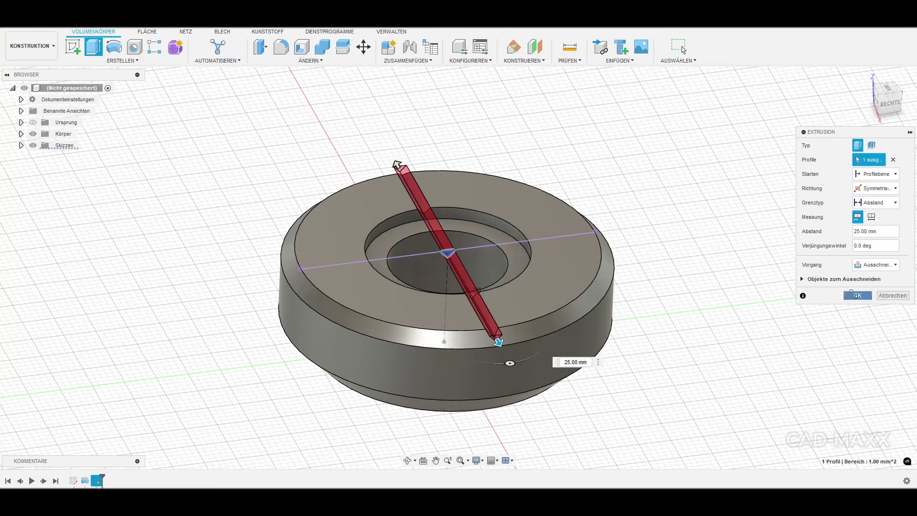
click(855, 294)
scroll(509, 322, down, 3)
shift+middle_drag(510, 325, 502, 333)
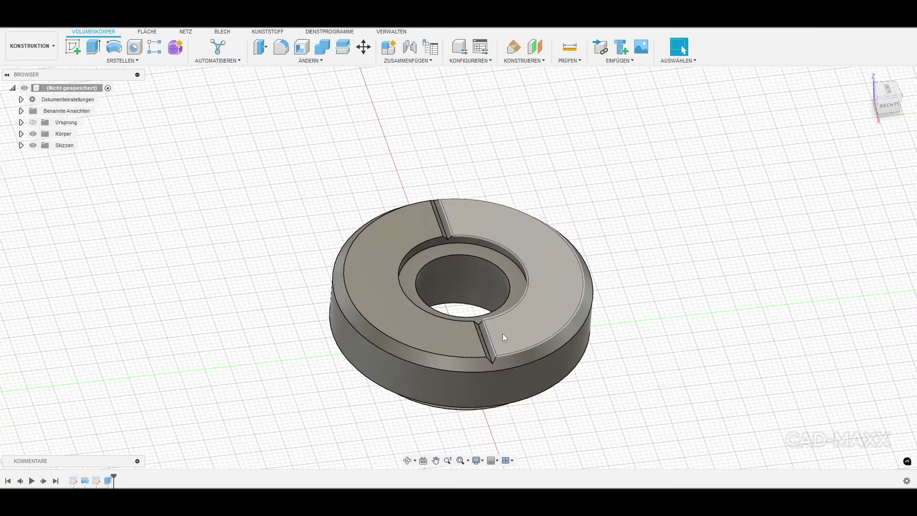
Edit the V-groove's extruded cut so its direction is one side (Eine Seite) instead of symmetric
scroll(502, 333, down, 2)
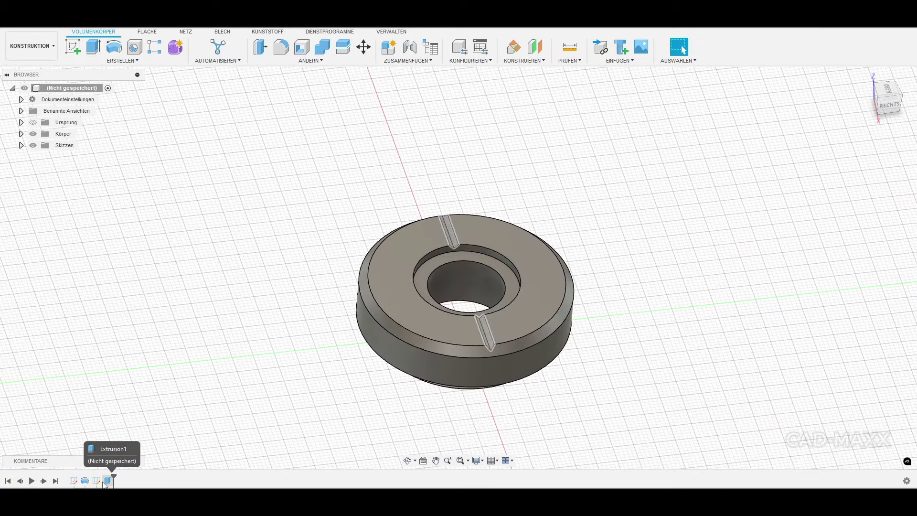
right_click(106, 481)
click(136, 368)
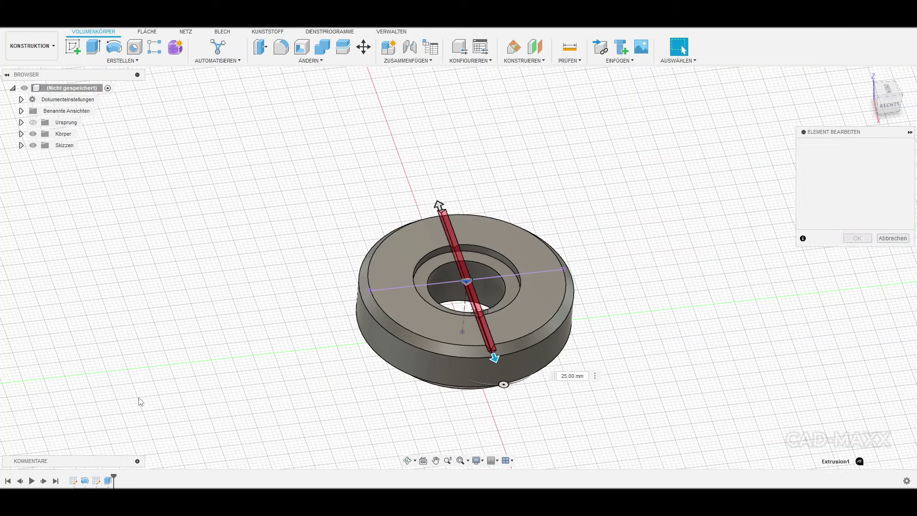
click(877, 188)
click(877, 200)
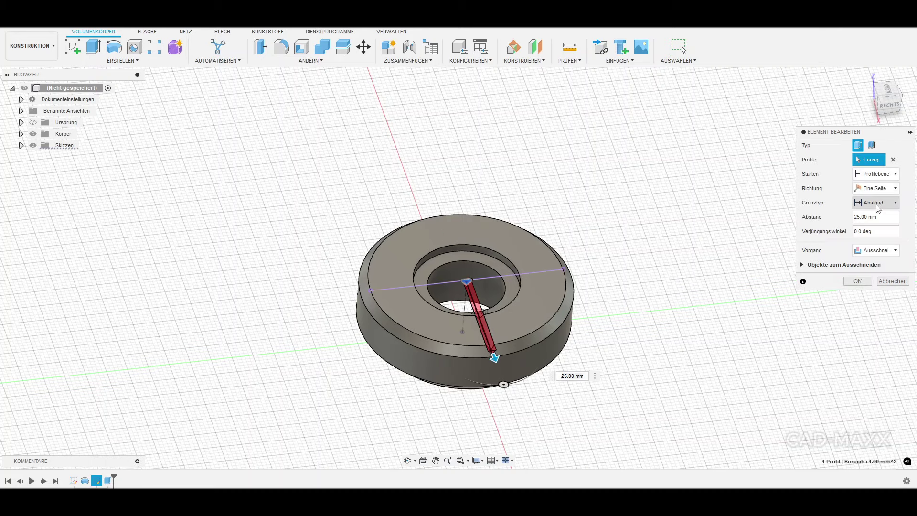
click(858, 282)
Set up a circular pattern of the groove's extrusion feature around the disc's vertical Z axis
click(123, 60)
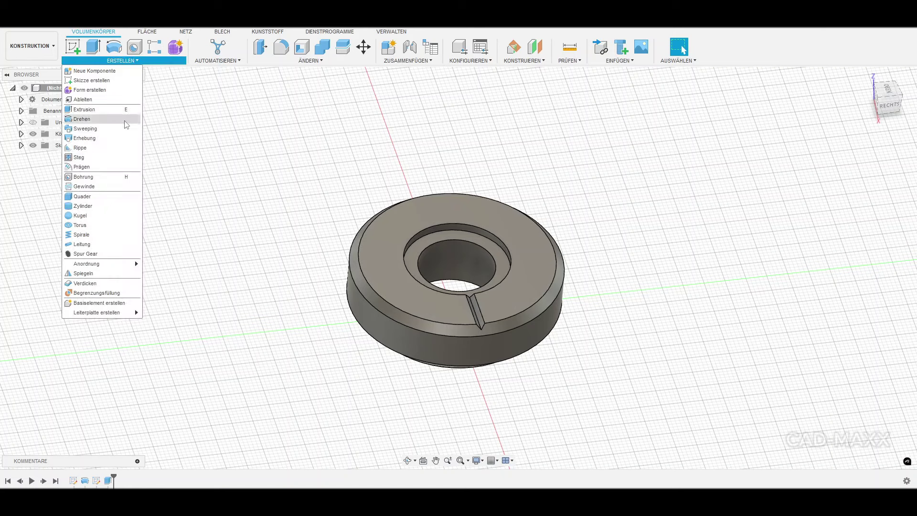
click(171, 273)
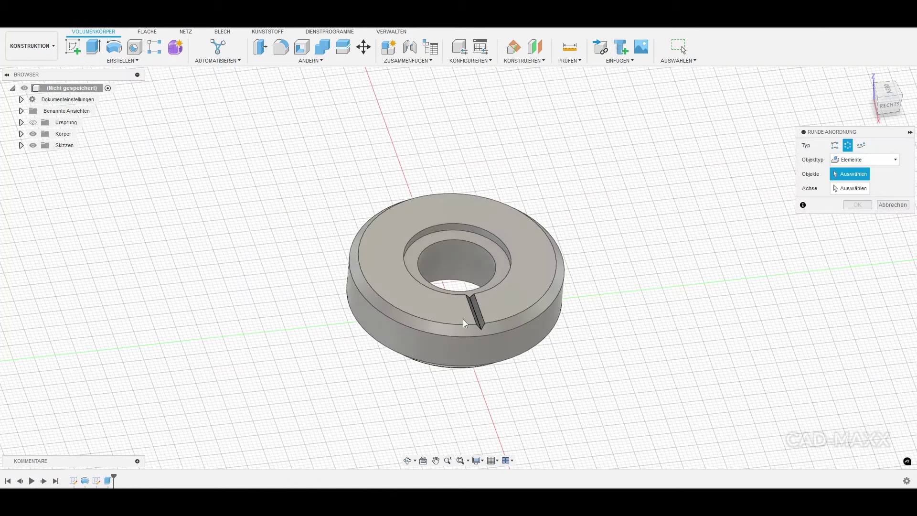
click(110, 480)
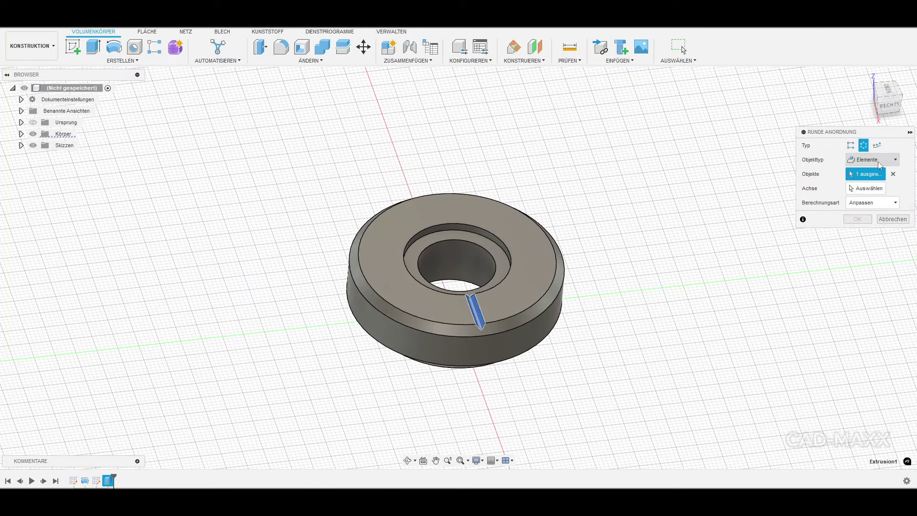
click(865, 188)
click(458, 284)
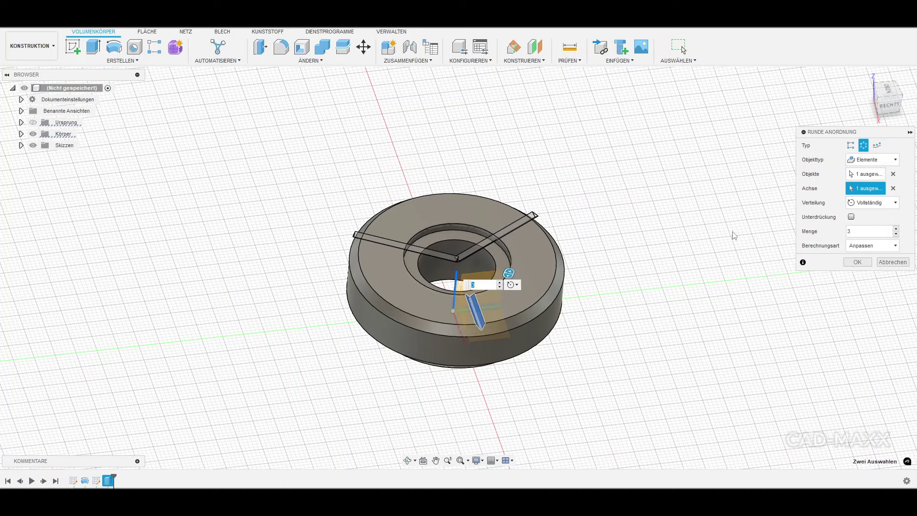
Set the circular pattern's quantity to 36 with full distribution and create the ring of grooves
click(897, 229)
click(896, 229)
click(897, 229)
click(896, 229)
click(897, 228)
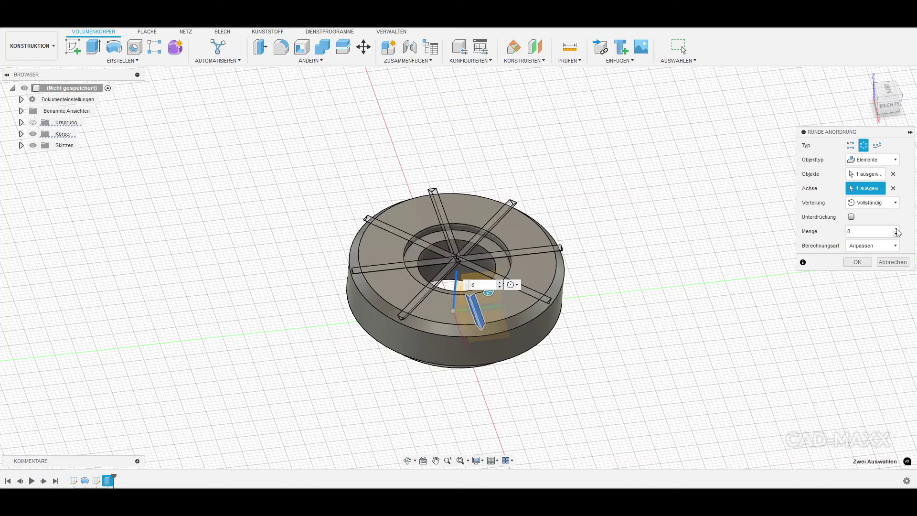
click(897, 229)
click(896, 229)
click(897, 229)
click(896, 230)
click(897, 229)
click(896, 229)
click(897, 230)
click(897, 229)
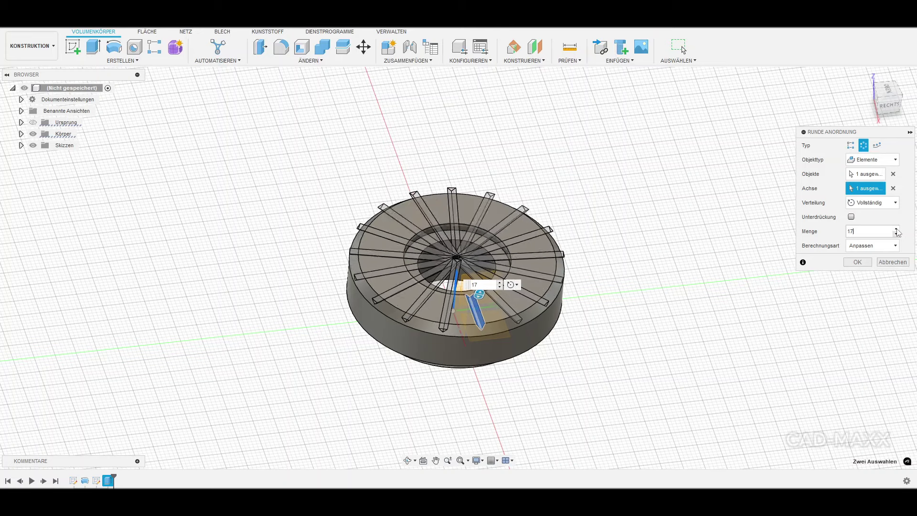
click(897, 229)
click(897, 229)
click(896, 230)
click(897, 229)
click(897, 229)
click(896, 229)
click(897, 229)
click(897, 229)
click(897, 229)
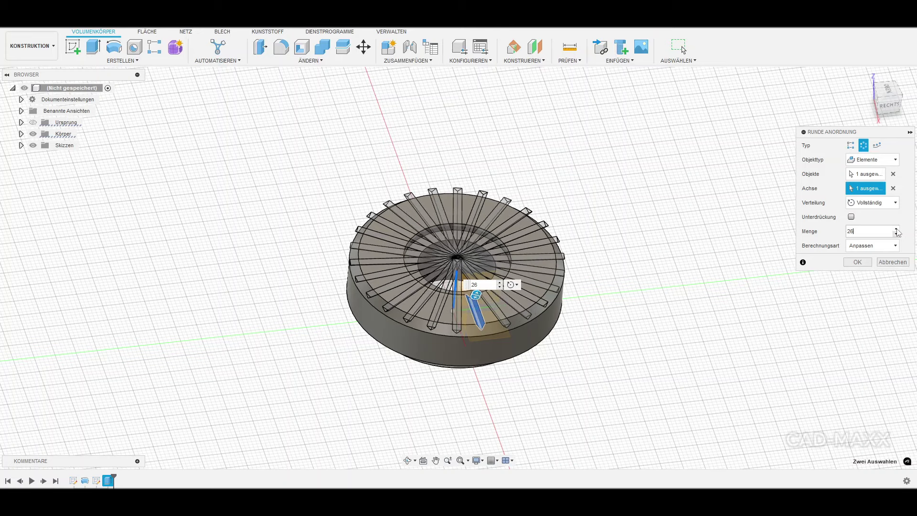
click(896, 229)
click(897, 229)
click(897, 229)
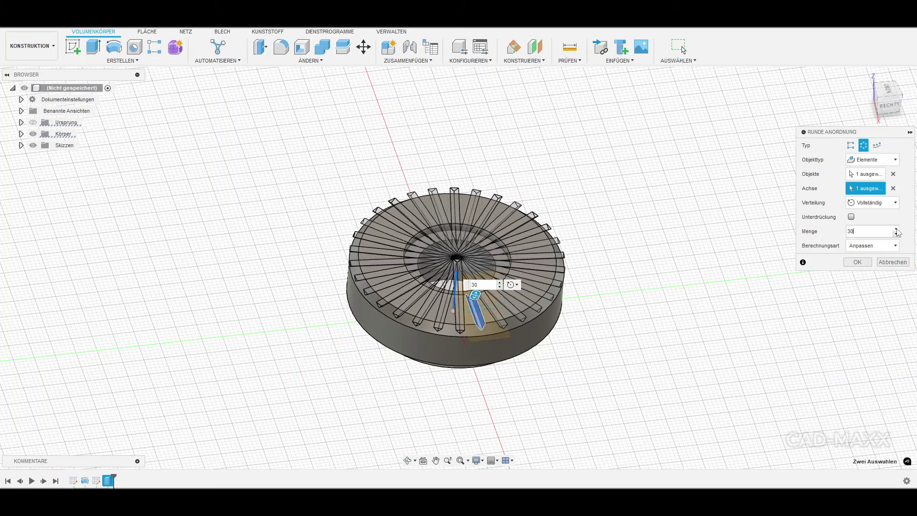
scroll(458, 310, up, 1)
scroll(458, 309, up, 2)
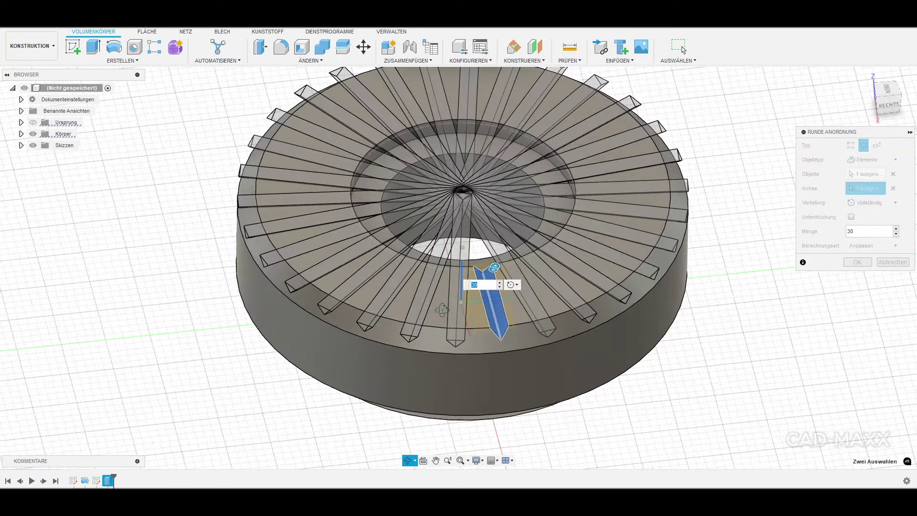
click(897, 230)
click(897, 230)
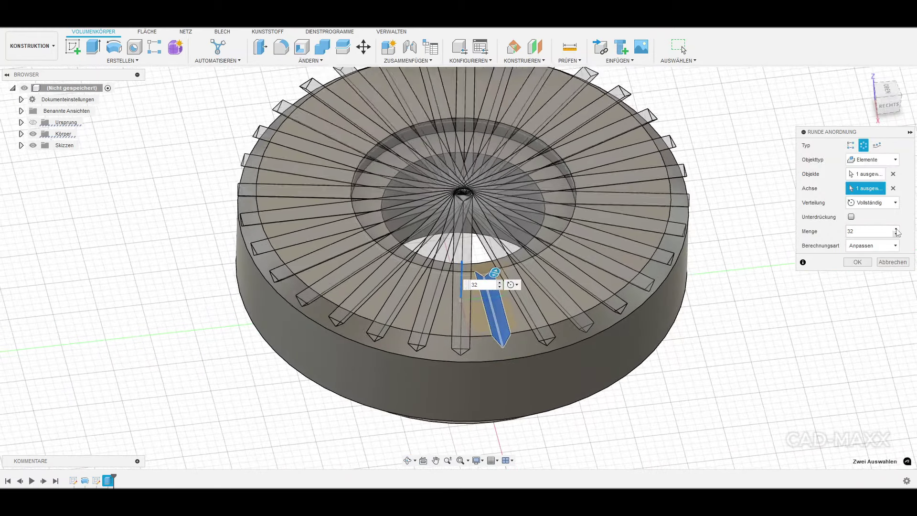
click(896, 230)
click(896, 229)
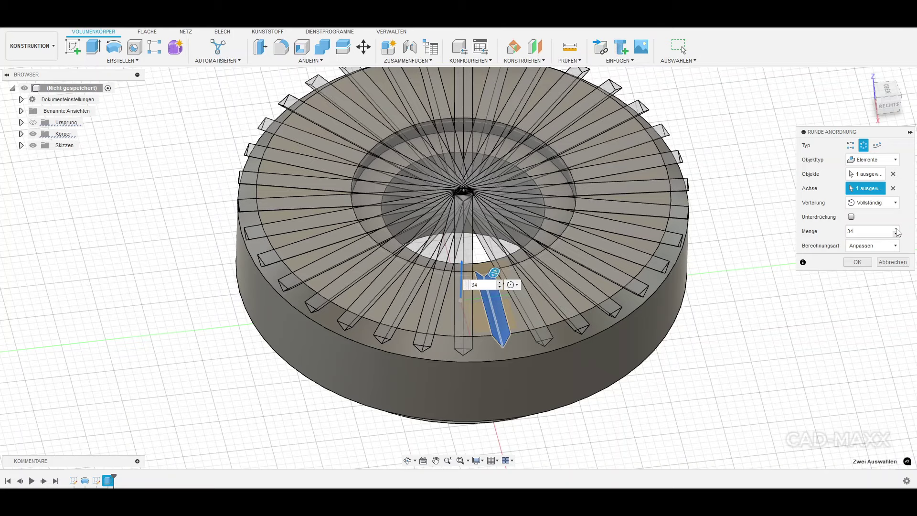
click(897, 230)
click(897, 229)
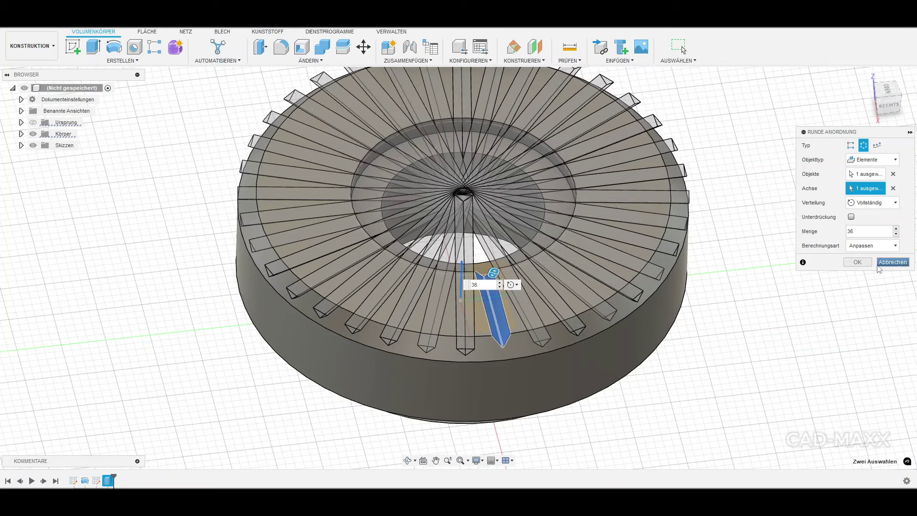
click(867, 265)
Assign the physical material Aluminium from the Fusion material library's metals to the grooved disc
scroll(506, 240, down, 4)
middle_drag(500, 243, 482, 276)
mouse_move(508, 304)
middle_down()
mouse_move(506, 293)
mouse_move(499, 298)
middle_up()
scroll(506, 294, down, 3)
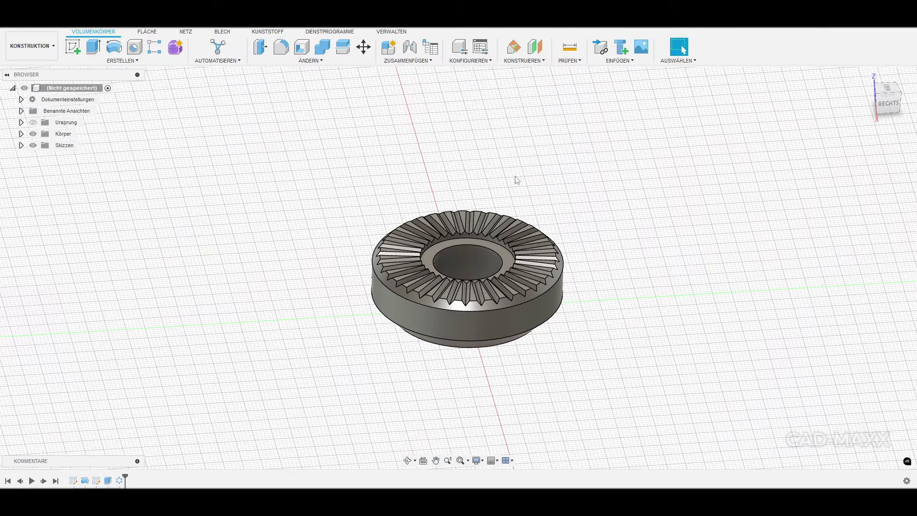
click(312, 60)
click(283, 245)
drag(818, 404, 559, 317)
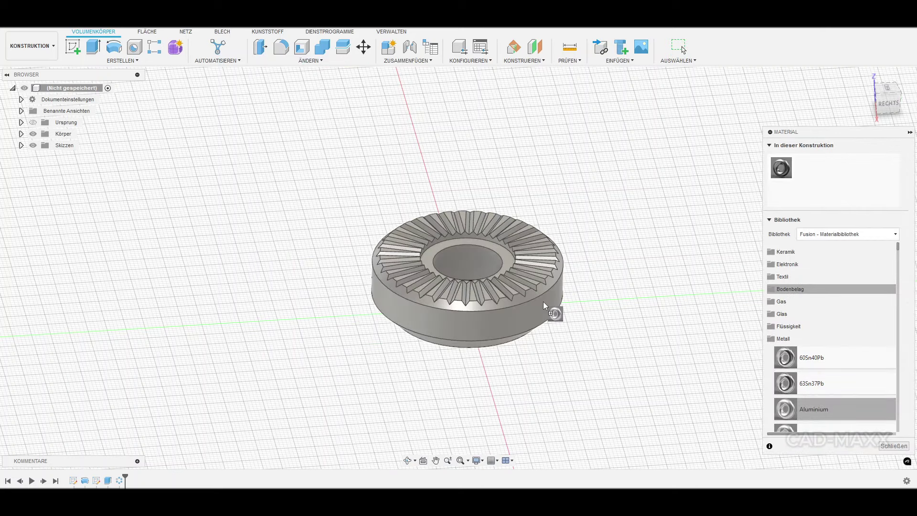
click(892, 446)
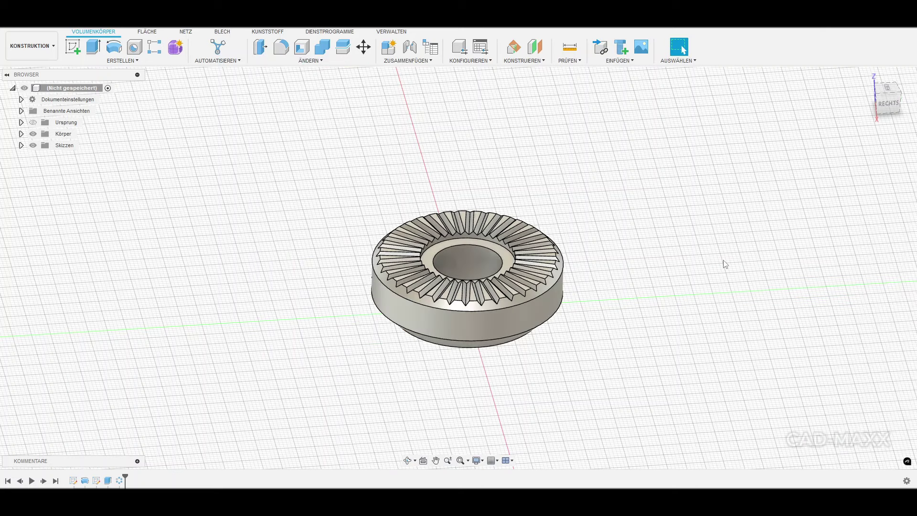